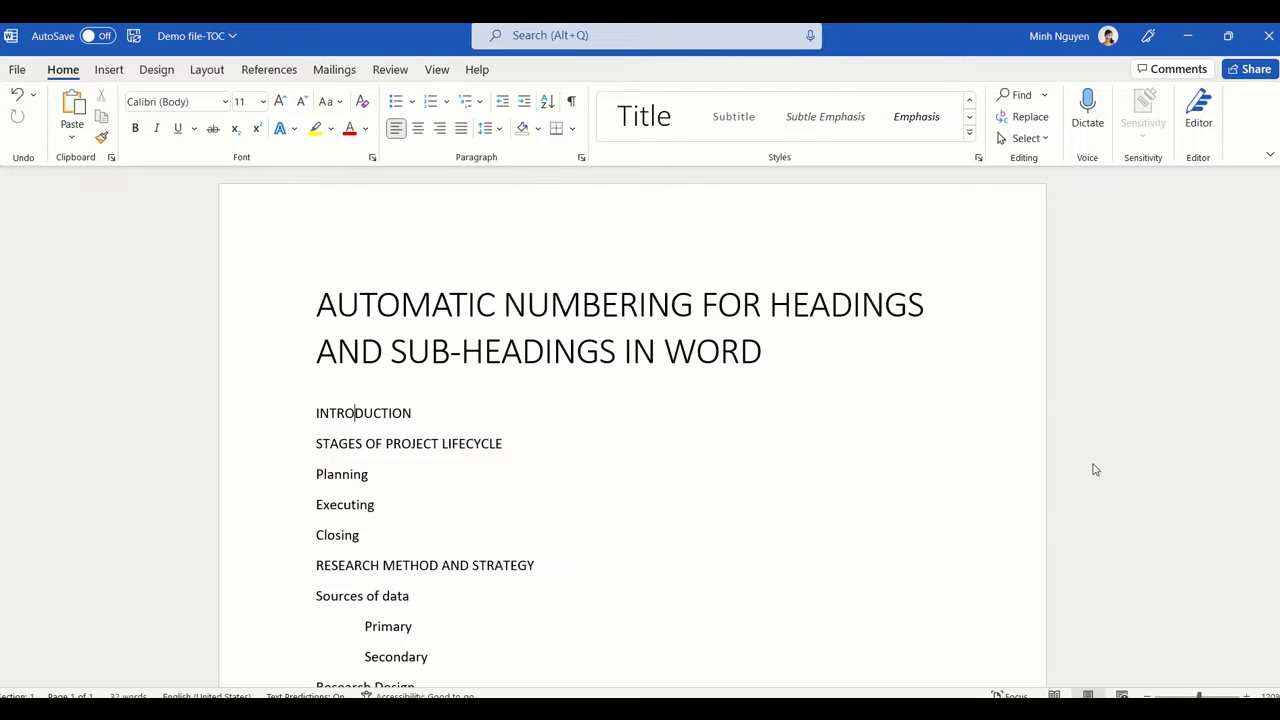
Step: Apply Heading 1 to INTRODUCTION, STAGES OF PROJECT LIFECYCLE, RESEARCH METHOD AND STRATEGY and REFERENCE
scroll(514, 586, "down", 2)
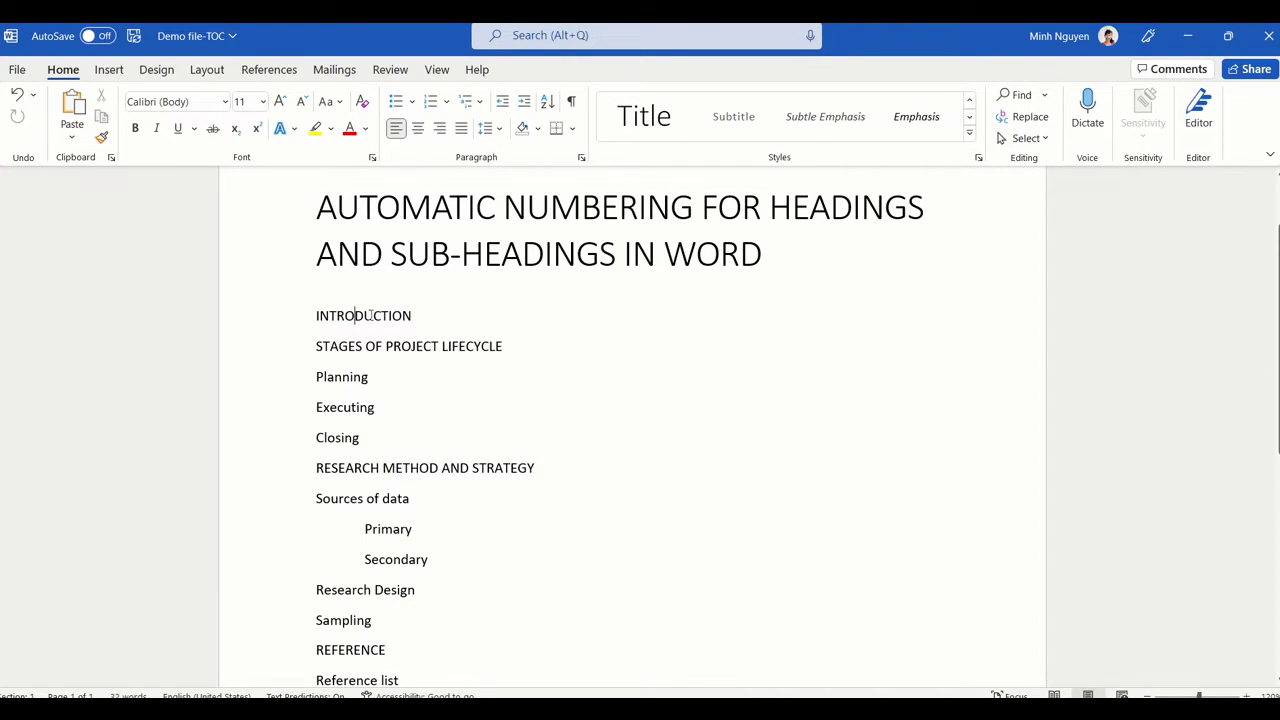
left_click(969, 101)
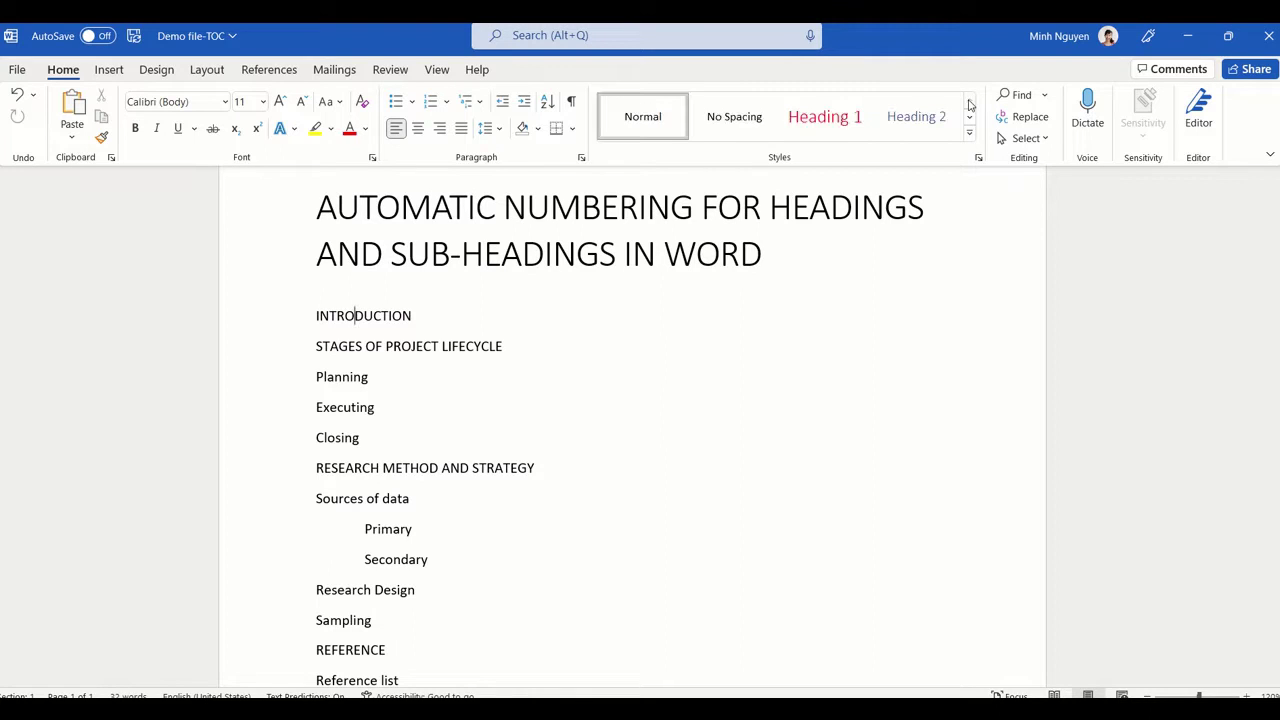
left_click(837, 128)
left_click(430, 349)
left_click(822, 123)
left_click(505, 485)
left_click(849, 126)
scroll(466, 414, "down", 2)
left_click(352, 525)
left_click(823, 117)
Step: Apply Heading 2 to Planning, Executing, Closing, Sources of data, Research Design, Sampling, Reference list and Bibliography
scroll(491, 331, "up", 1)
left_click_drag(316, 297, 346, 359)
left_click(920, 128)
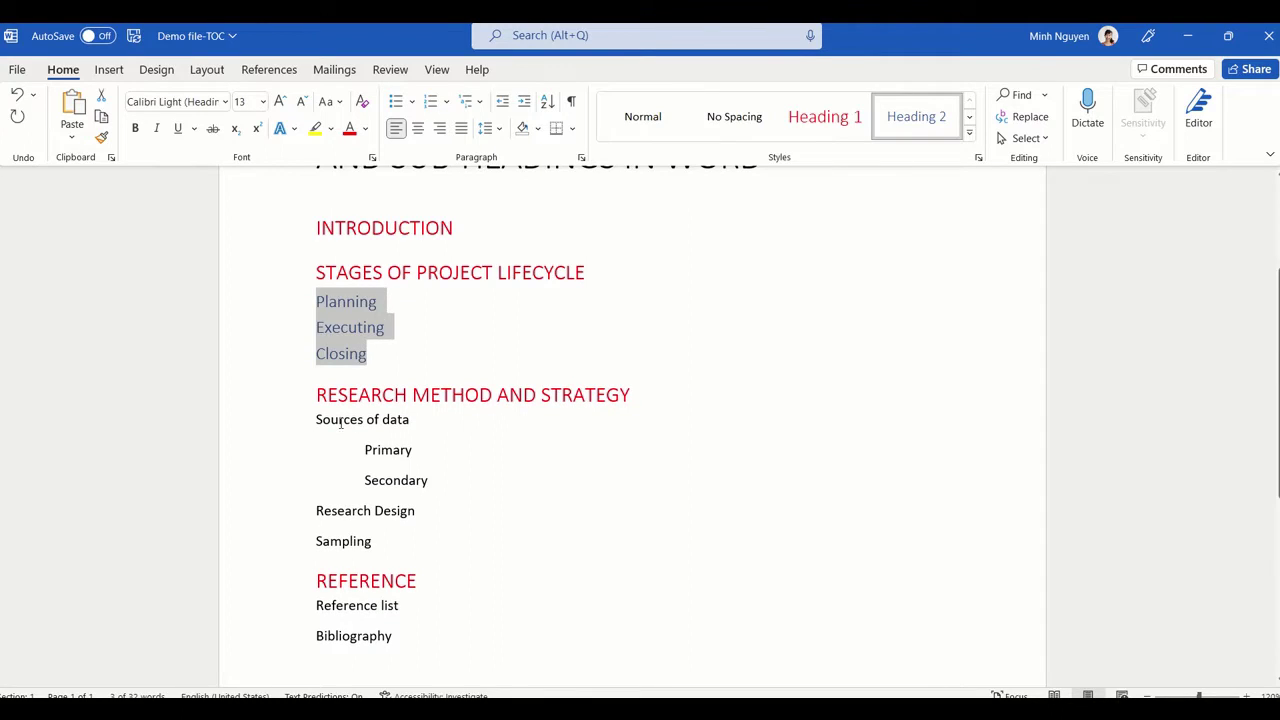
left_click(330, 420)
left_click(905, 120)
left_click_drag(318, 506, 375, 540)
left_click(916, 116)
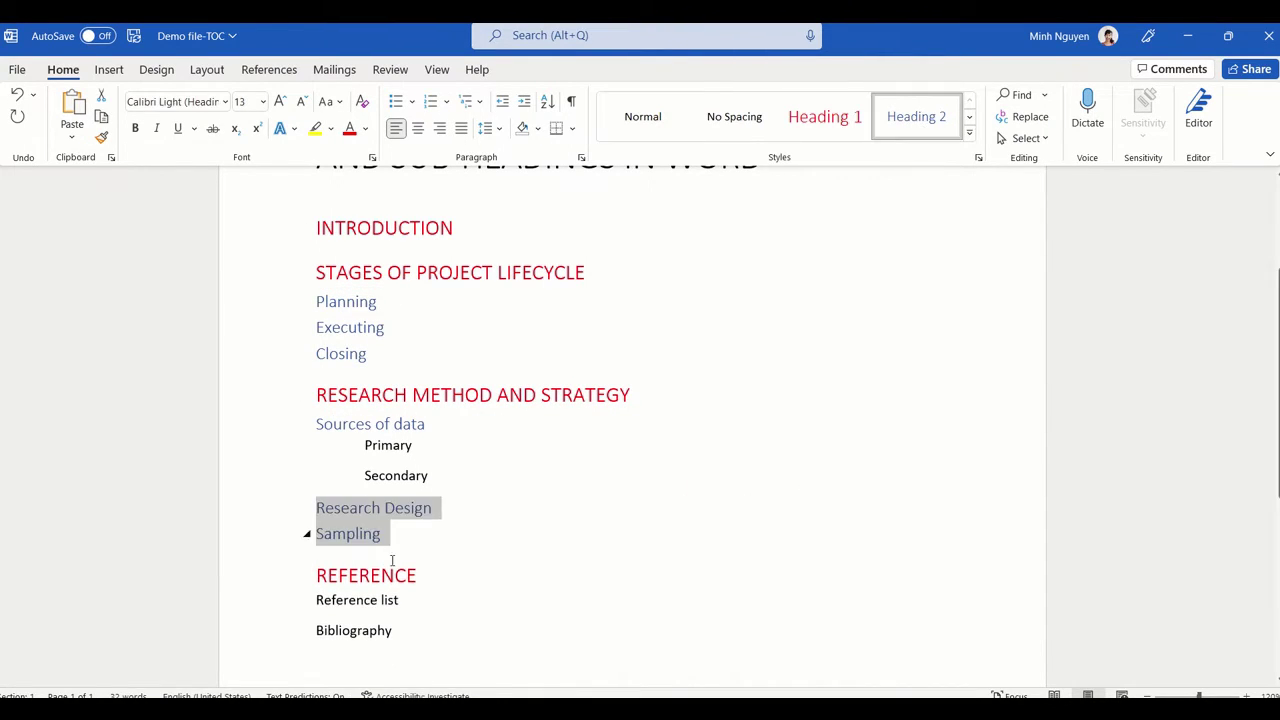
left_click_drag(321, 606, 395, 634)
left_click(932, 120)
left_click_drag(363, 442, 432, 480)
Step: Apply Heading 3 to Primary and Secondary and remove Secondary's indent
left_click(969, 132)
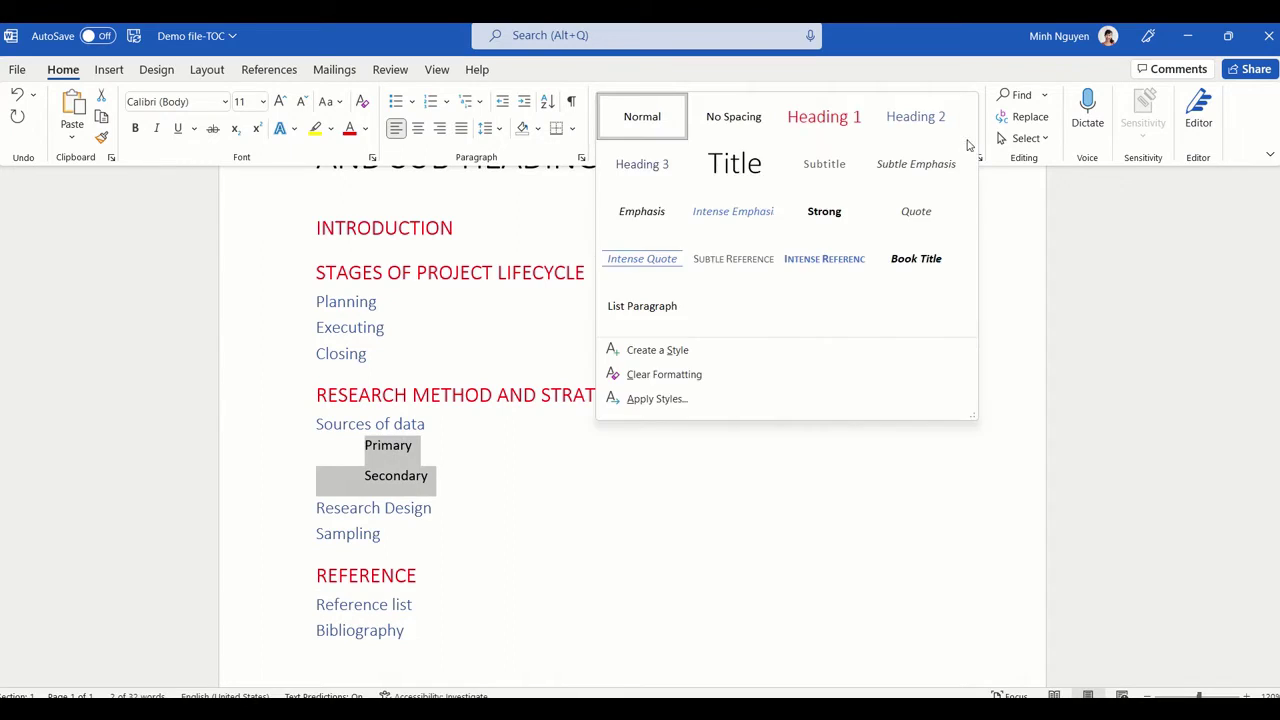
left_click(640, 163)
left_click(365, 470)
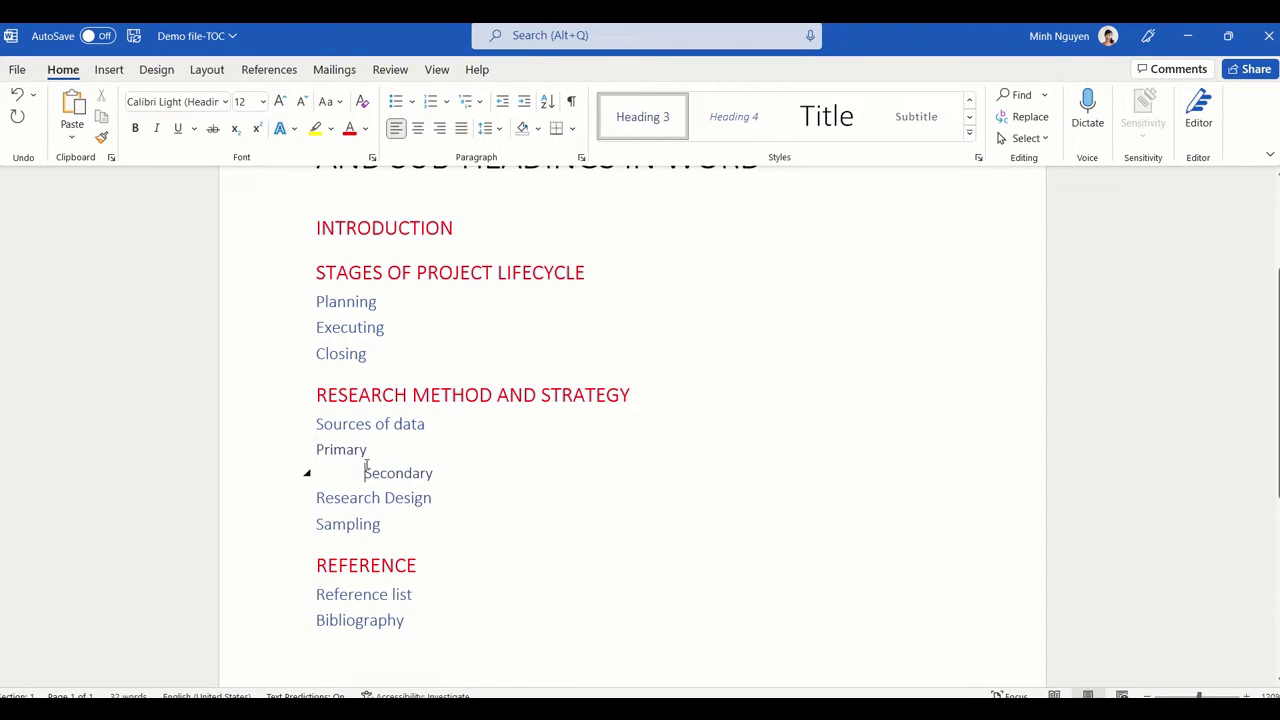
key("BackSpace")
Step: Make Primary bold with Automatic (black) font colour
left_click(362, 455)
double_click(362, 455)
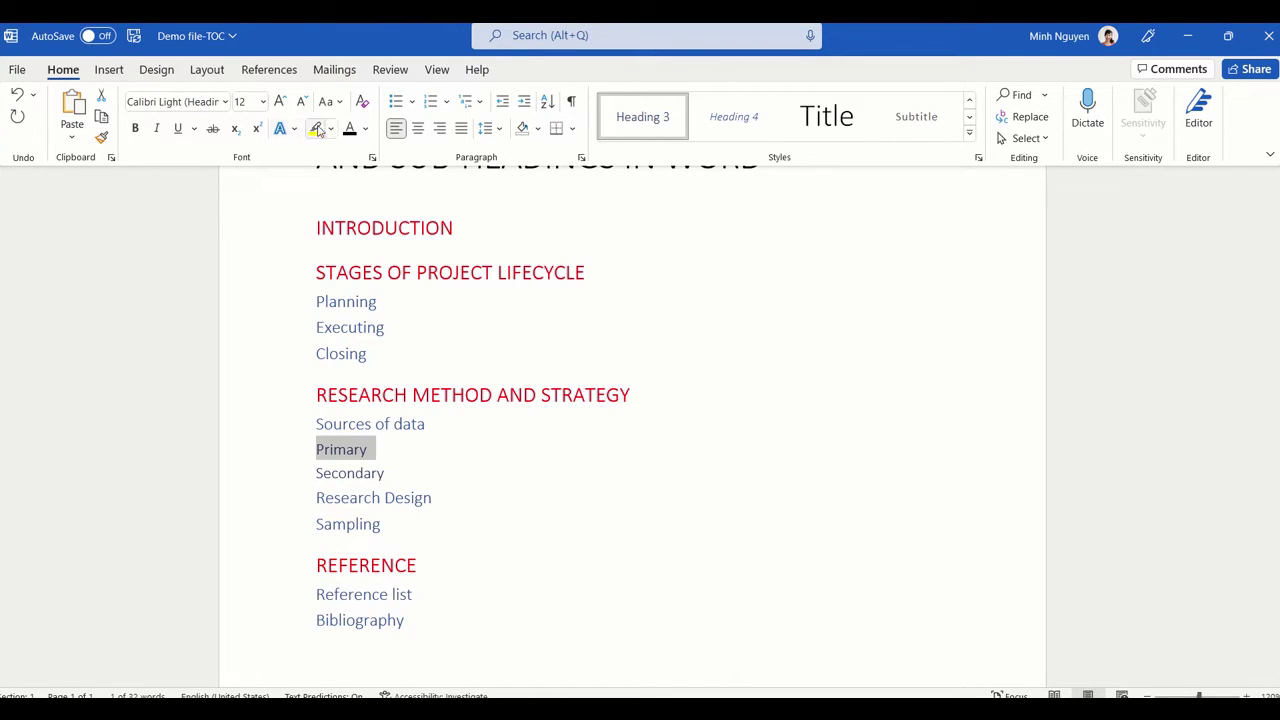
left_click(368, 447)
double_click(345, 449)
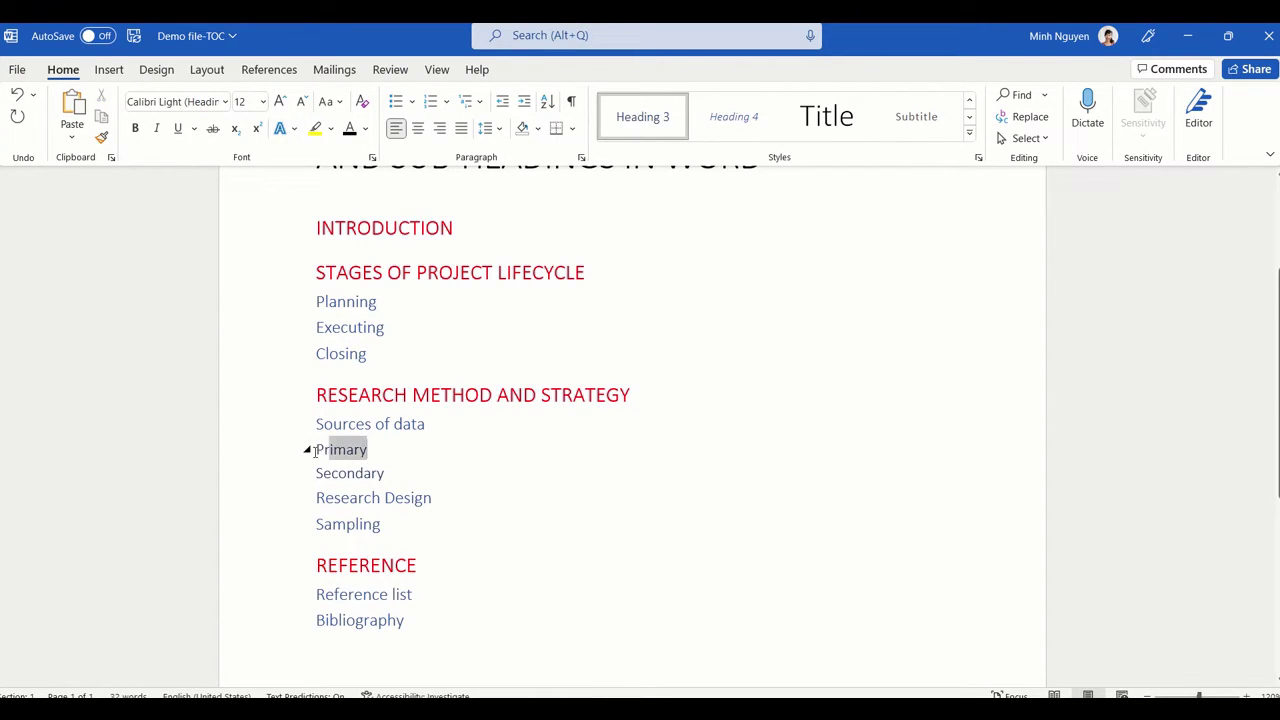
left_click(365, 128)
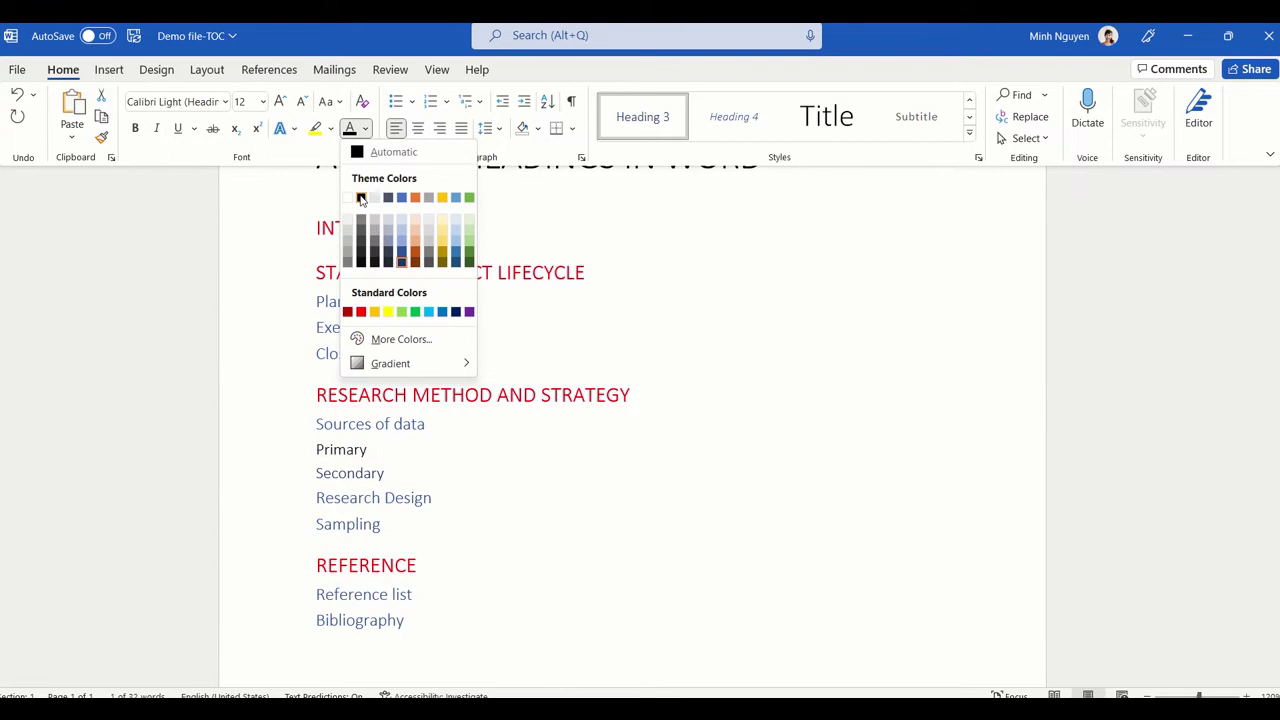
left_click(362, 153)
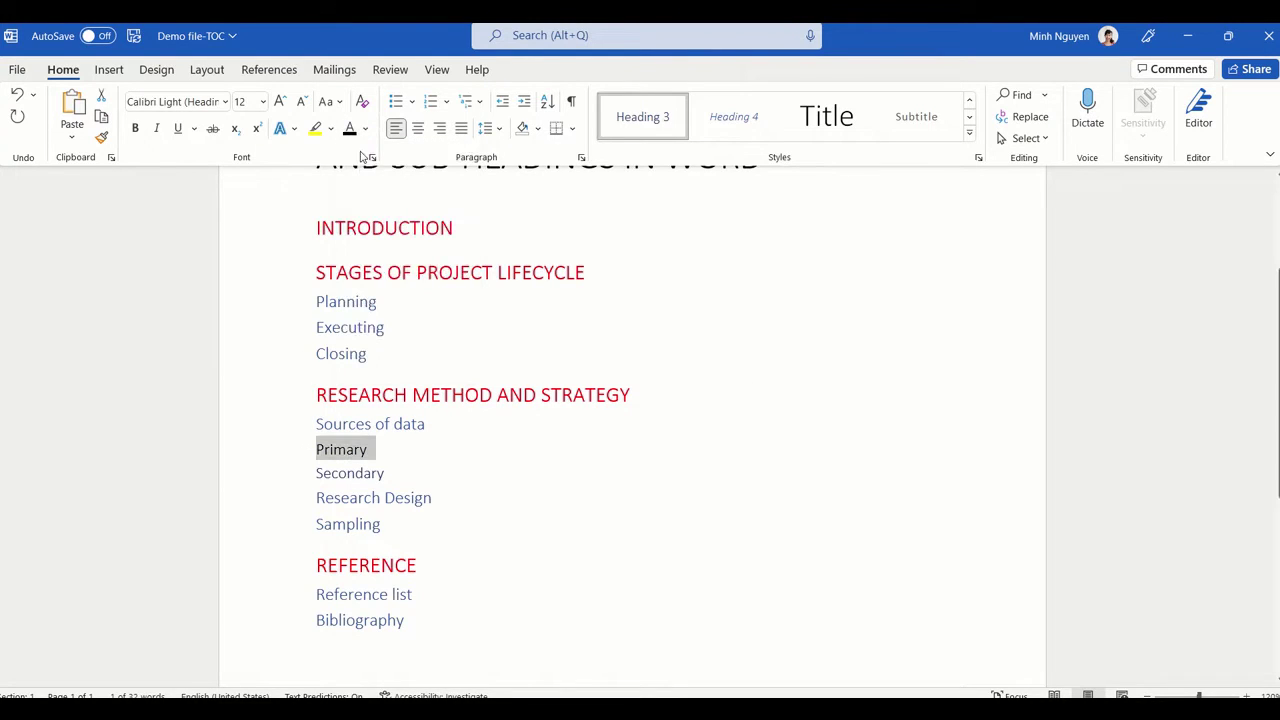
left_click(135, 128)
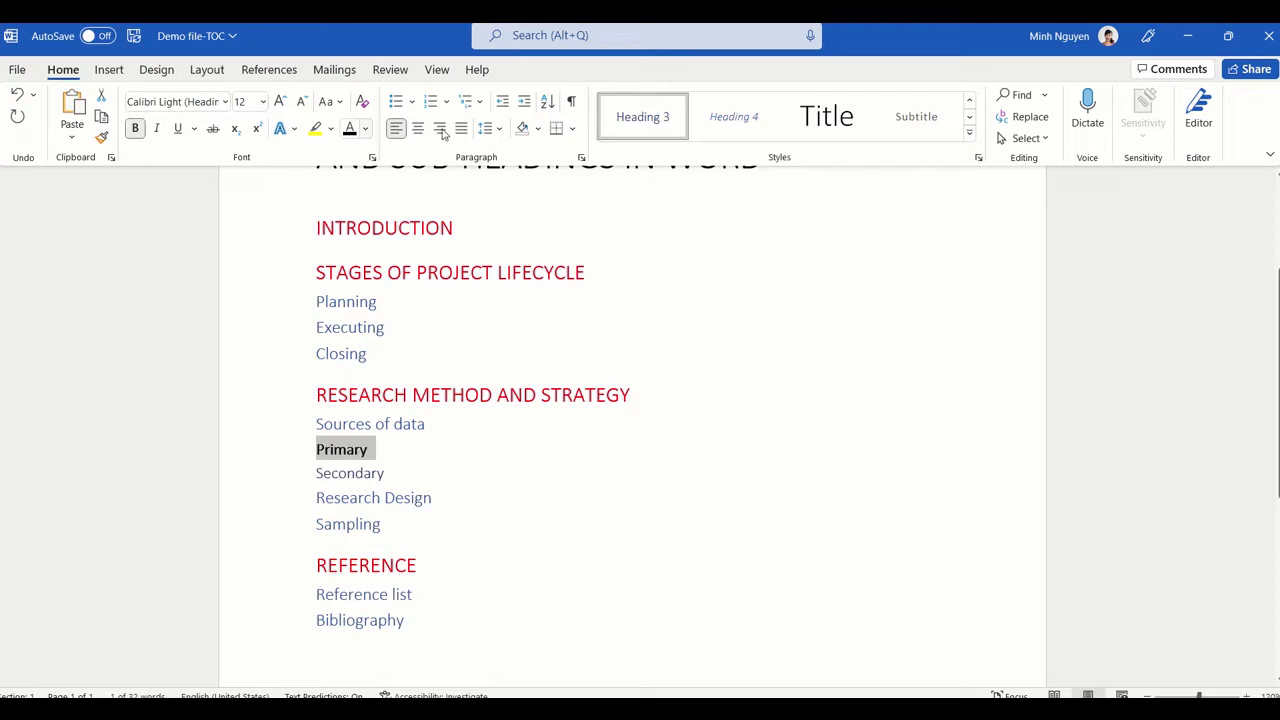
Step: Update the Heading 3 style to match Primary's black bold formatting, so Secondary matches too
right_click(625, 134)
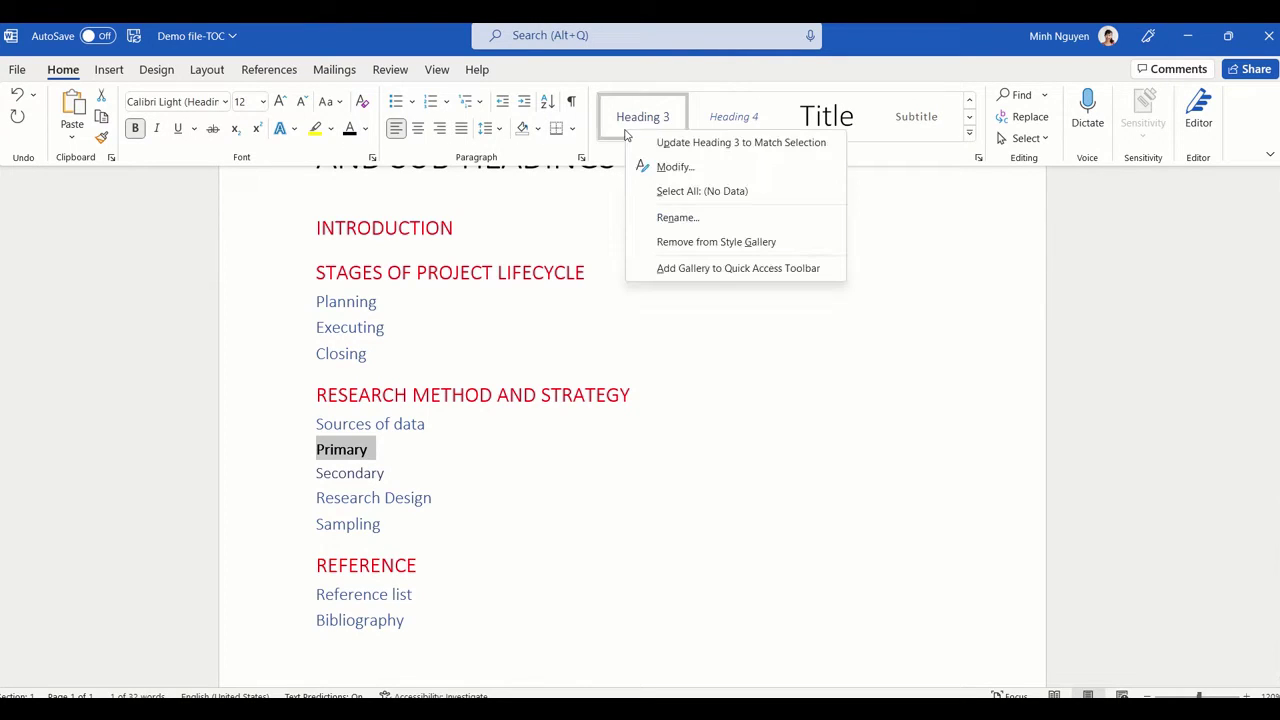
left_click(707, 149)
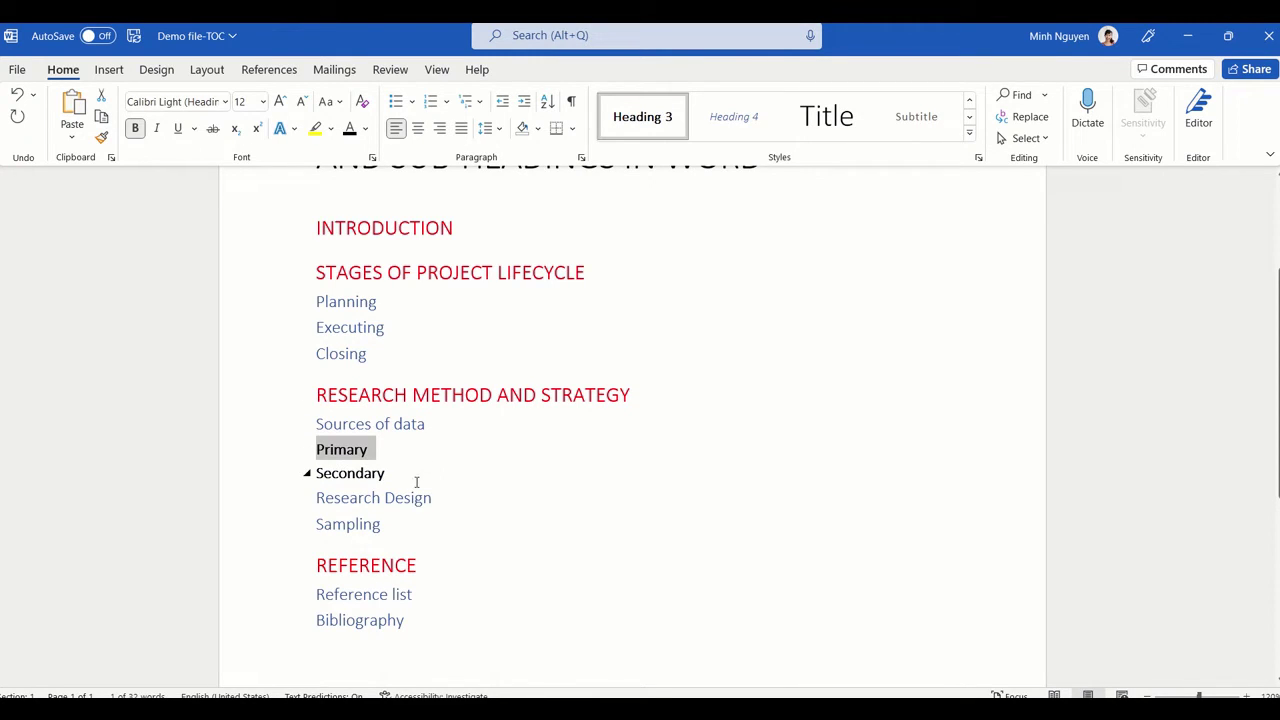
left_click(372, 474)
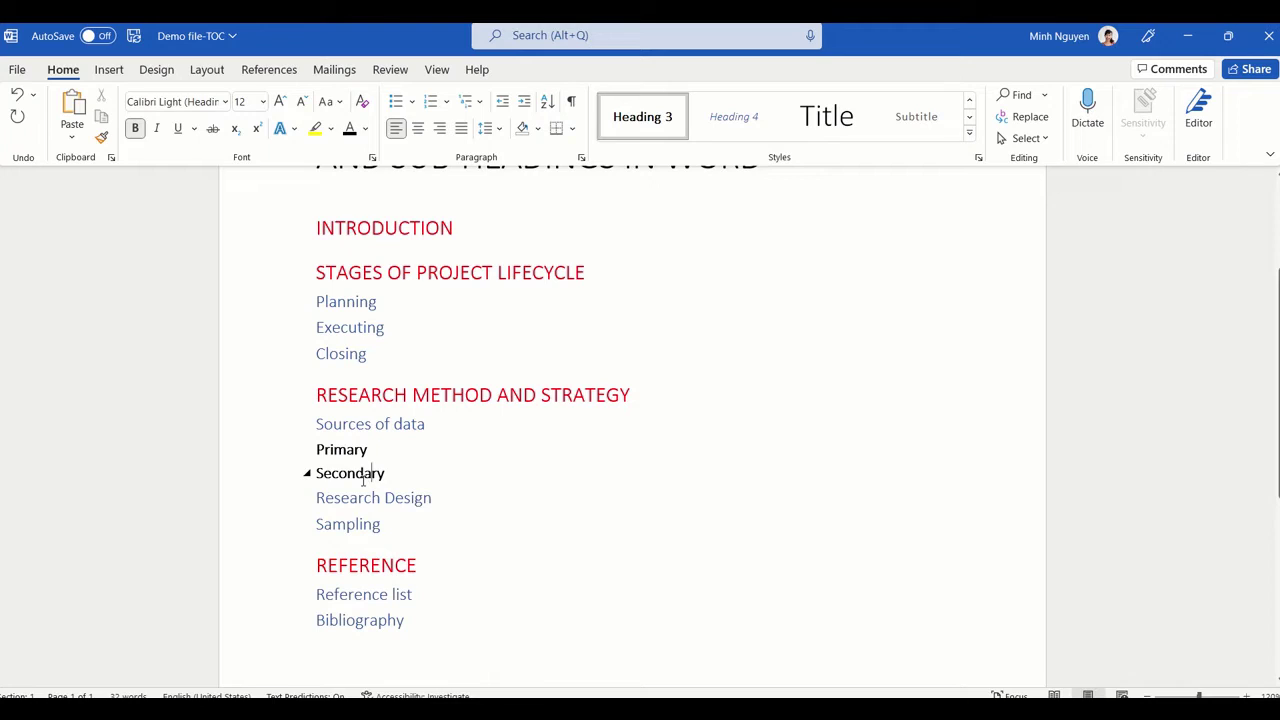
key("ctrl+Home")
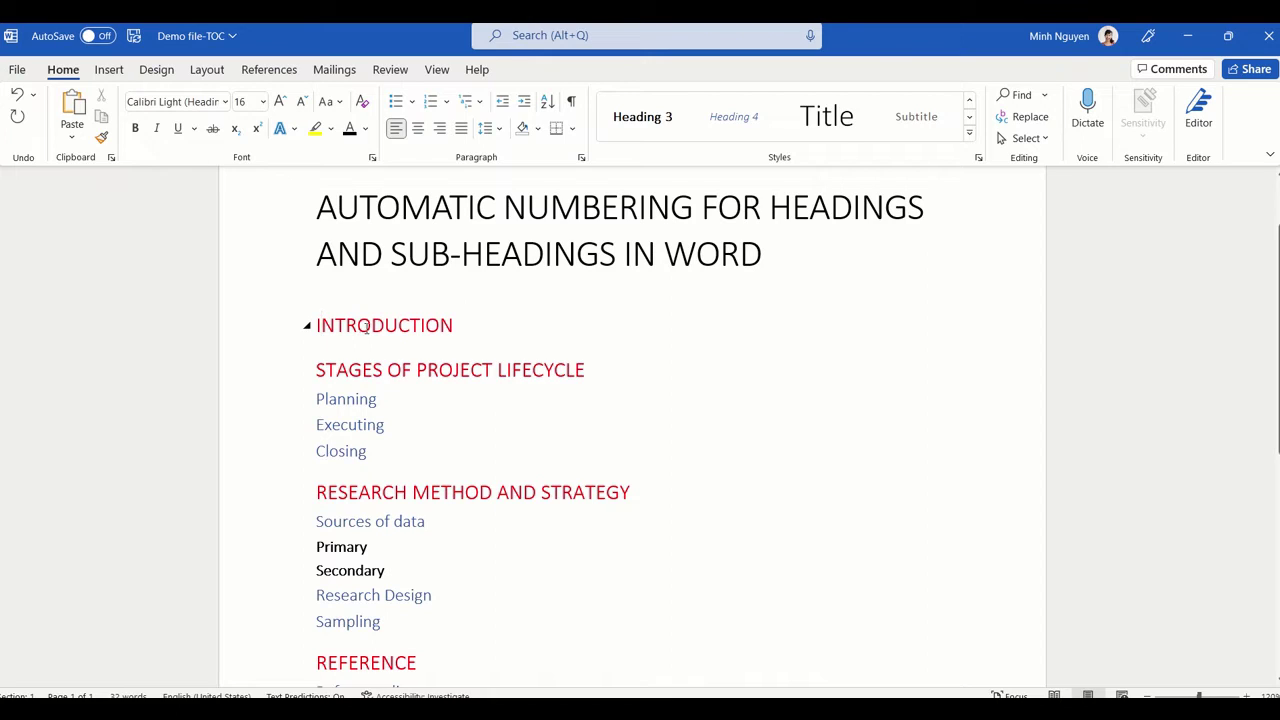
Step: Apply the Heading 1/Heading 2/Heading 3 multilevel list so headings number 1, 2.1, 3.1.1
left_click(370, 326)
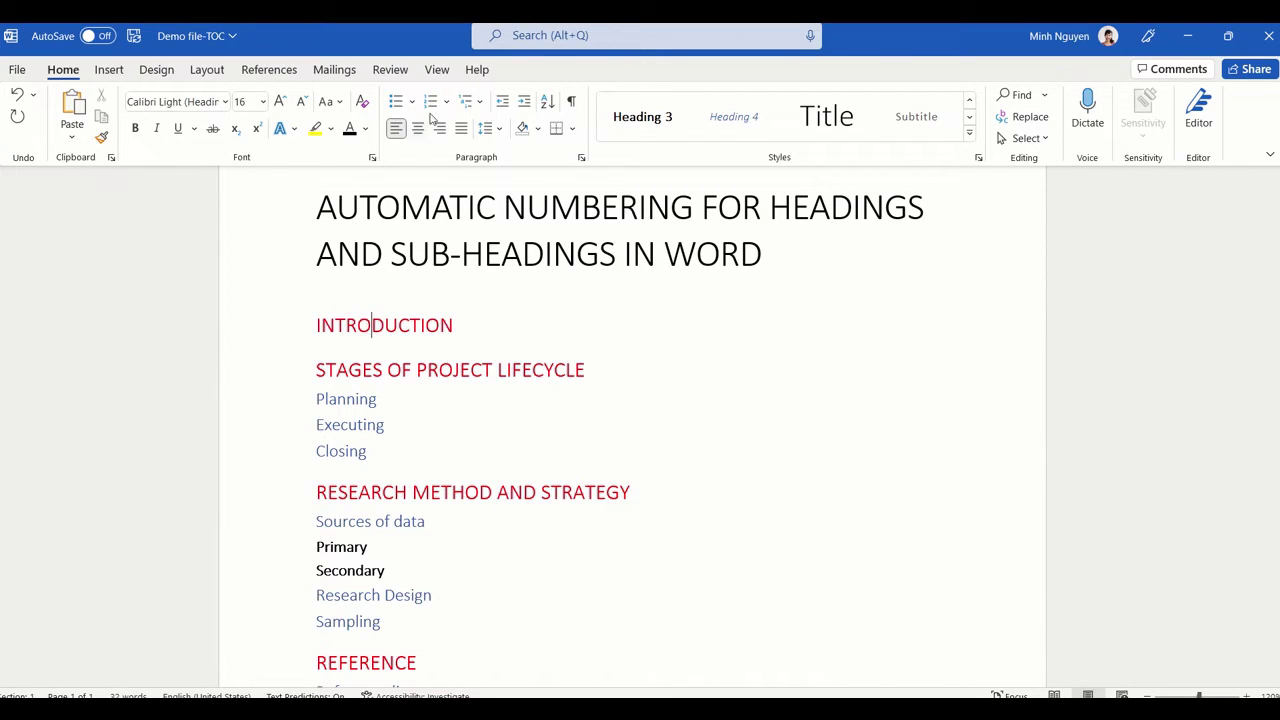
left_click(481, 107)
mouse_move(620, 386)
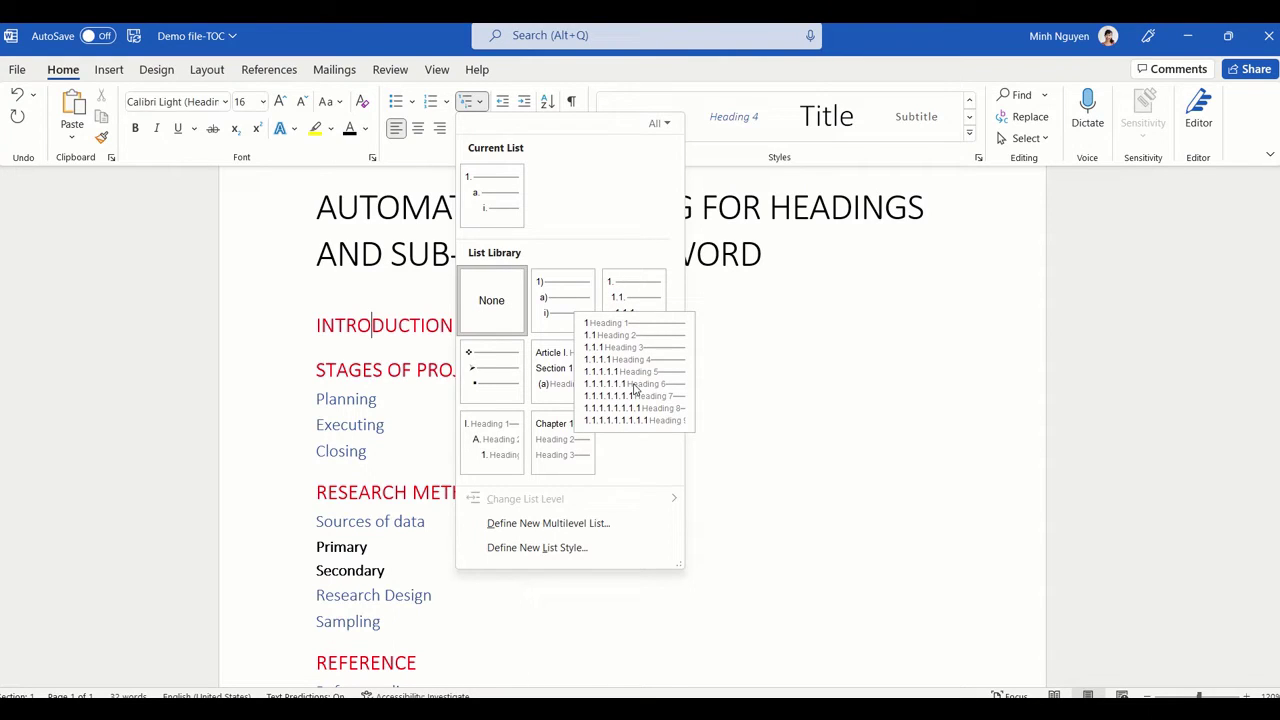
left_click(634, 386)
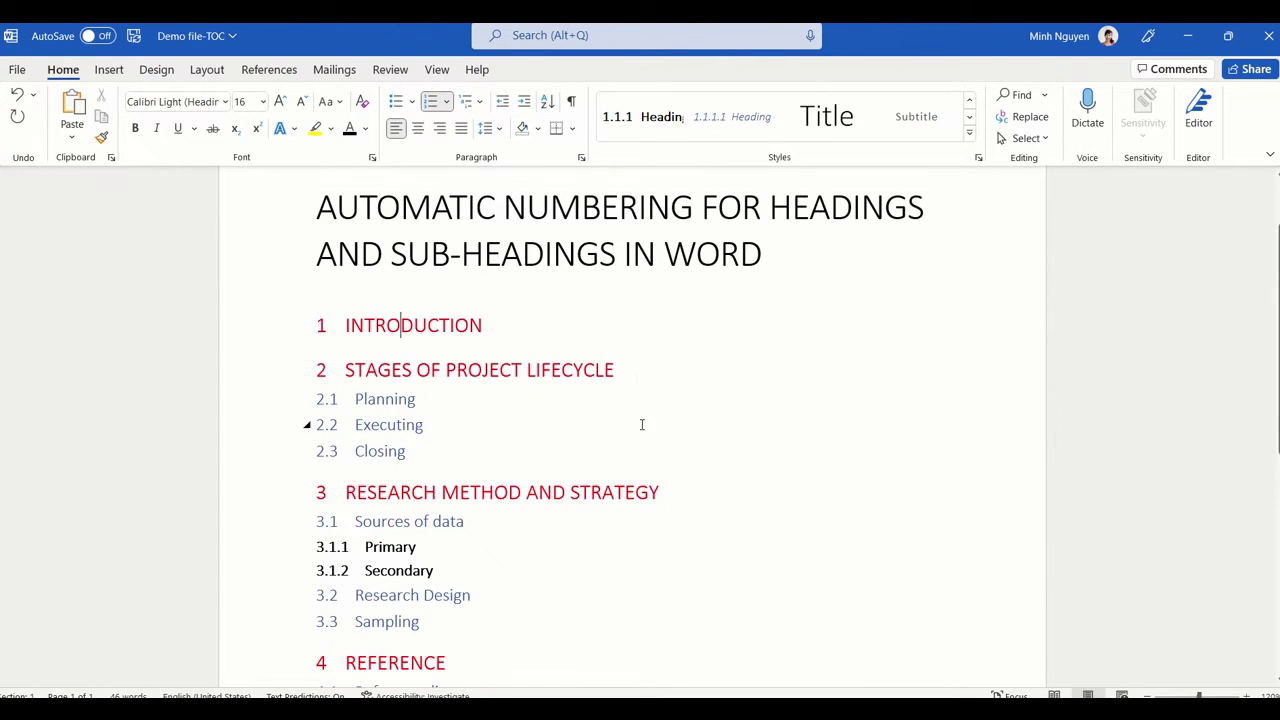
scroll(640, 423, "down", 3)
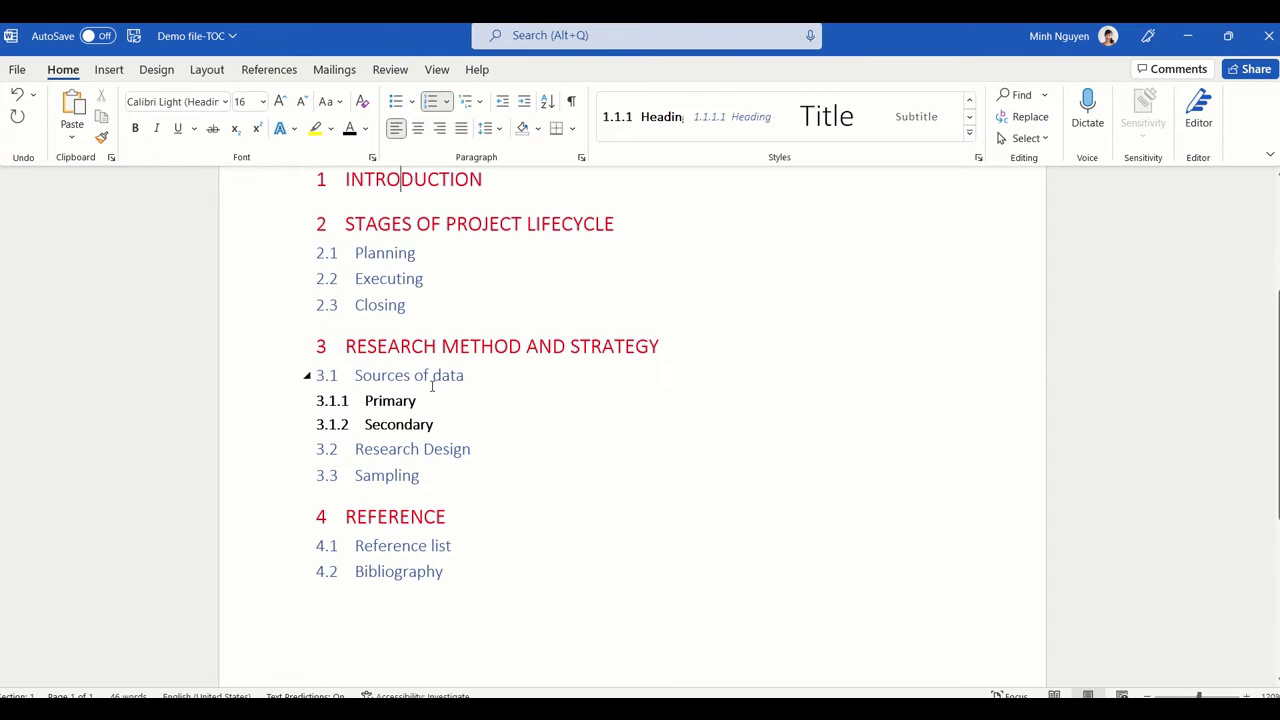
left_click(409, 306)
left_click(435, 260)
key("Return")
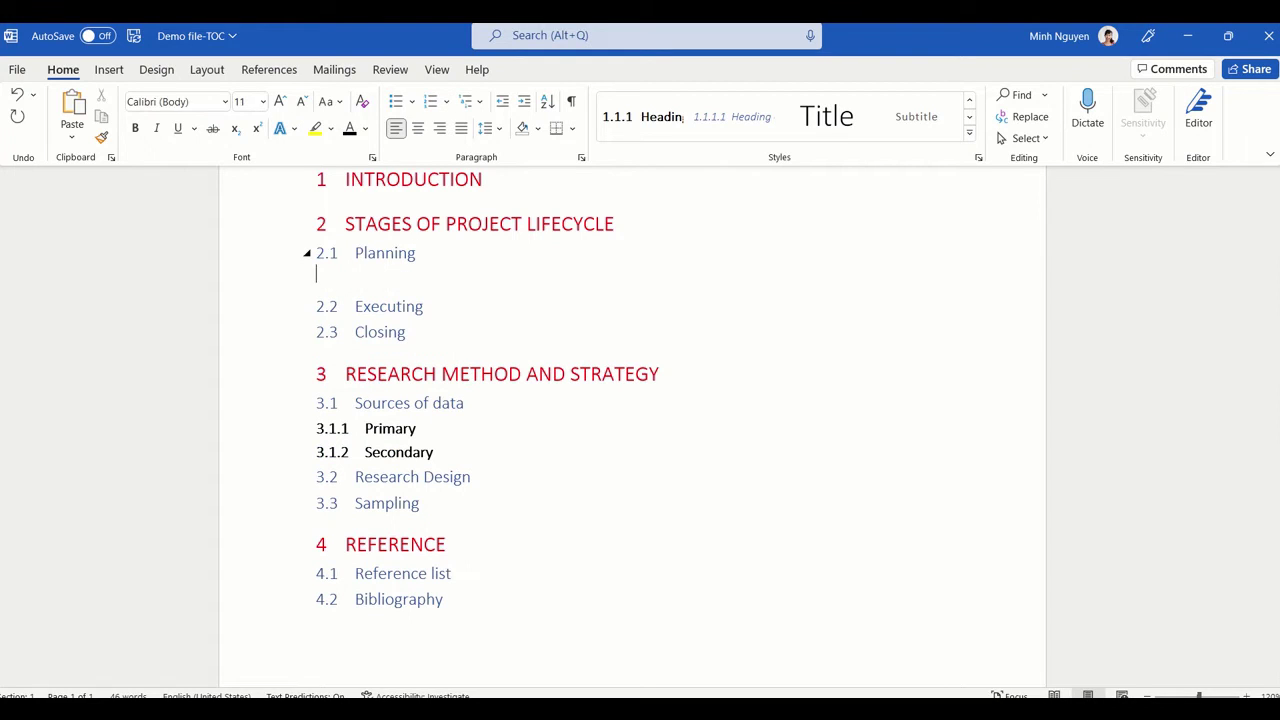
key("Delete")
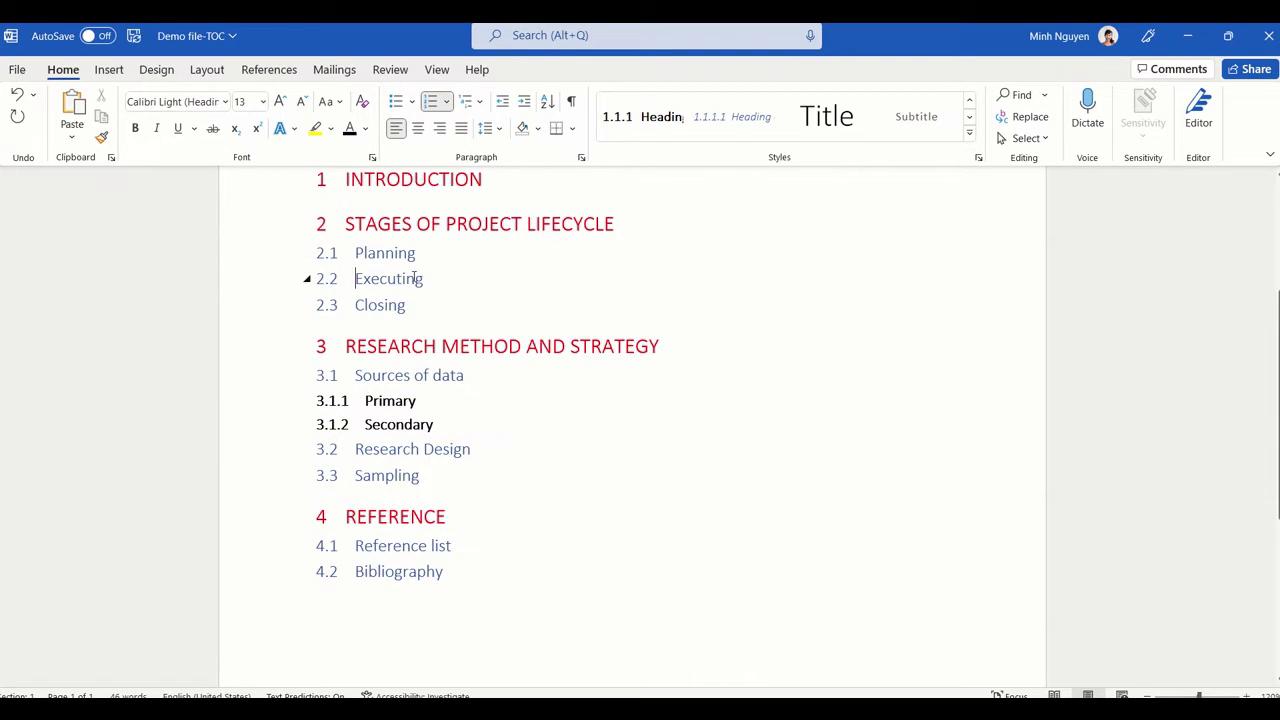
left_click(431, 272)
key("Return")
key("BackSpace")
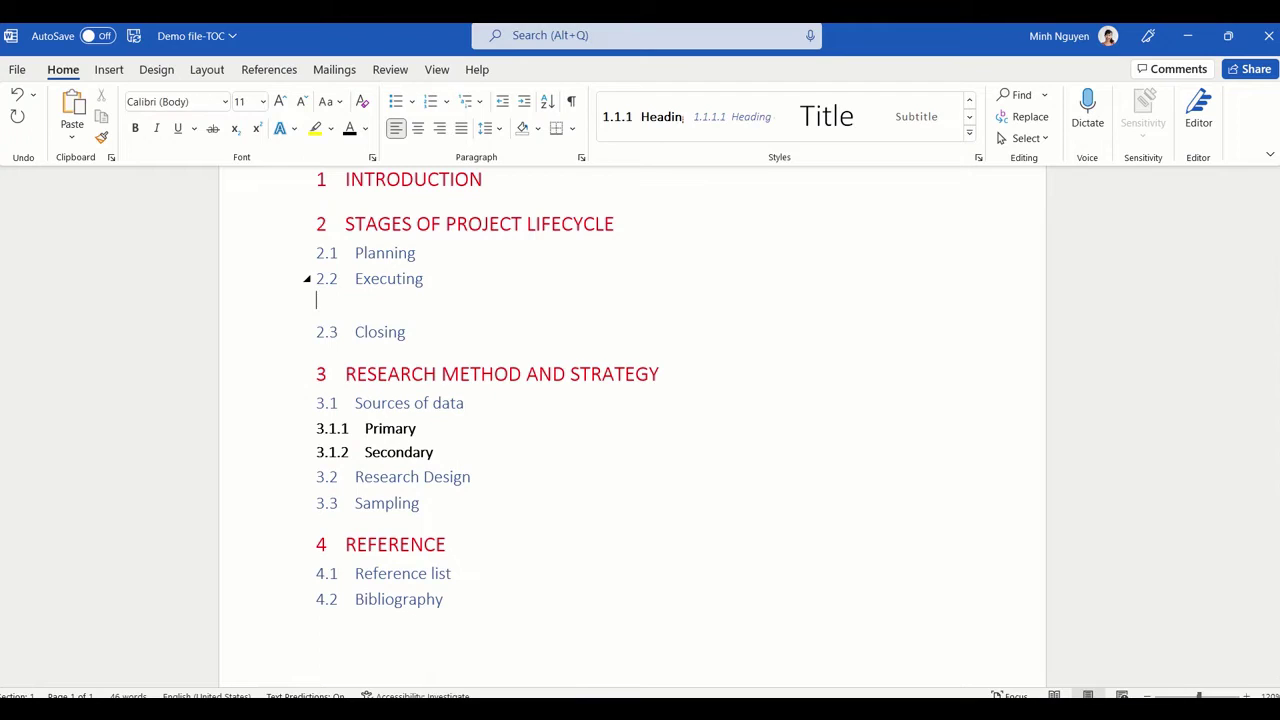
type("mh")
key("BackSpace")
key("BackSpace")
type("MOnitoring")
left_click(969, 132)
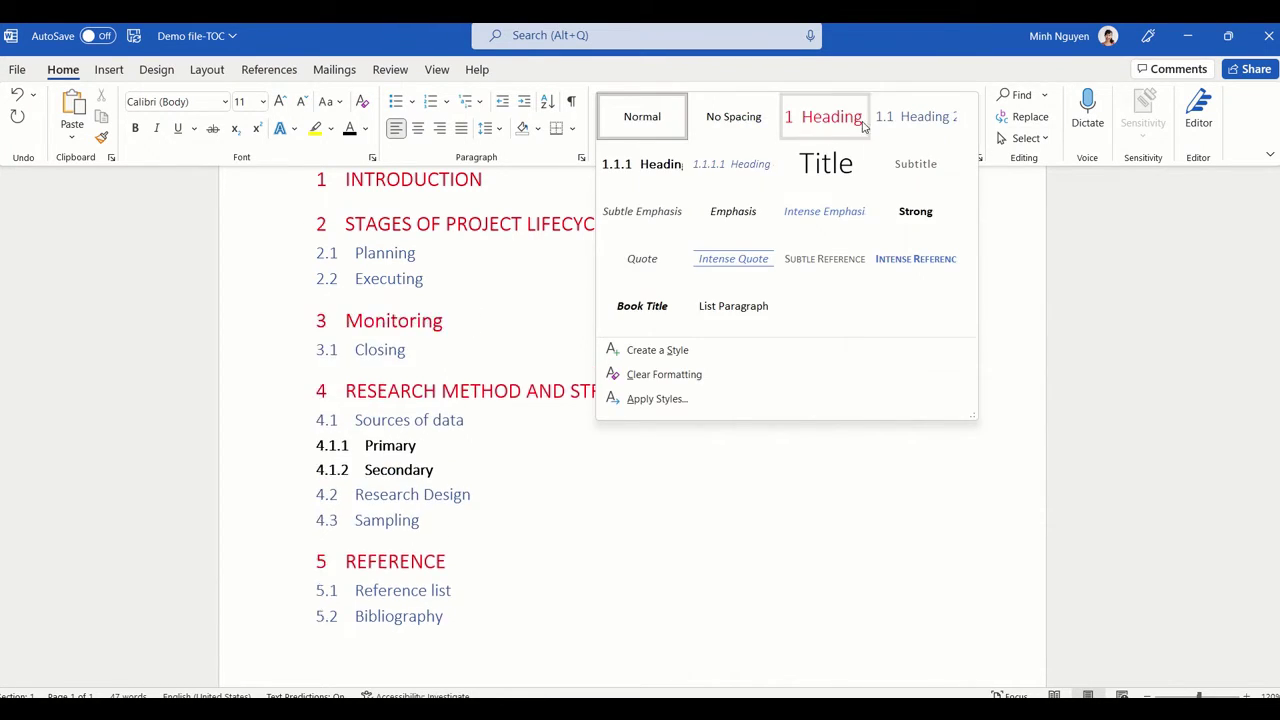
left_click(915, 117)
left_click(374, 316)
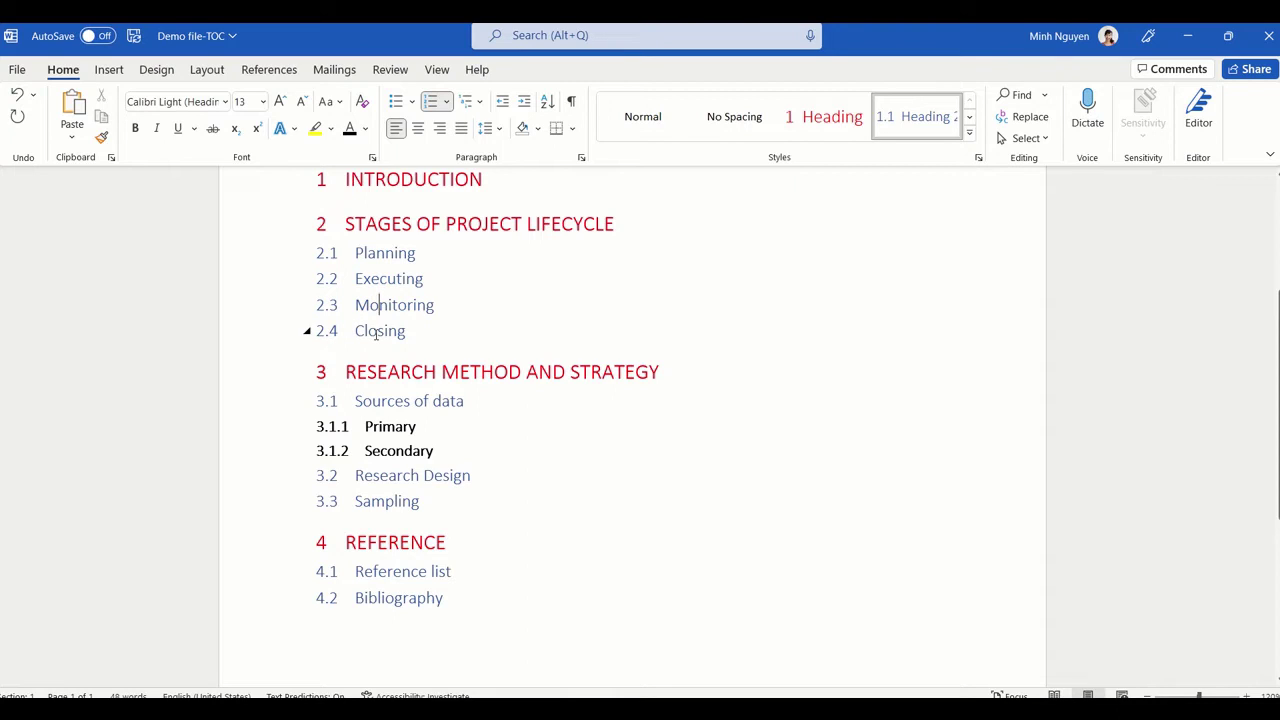
scroll(372, 332, "up", 1)
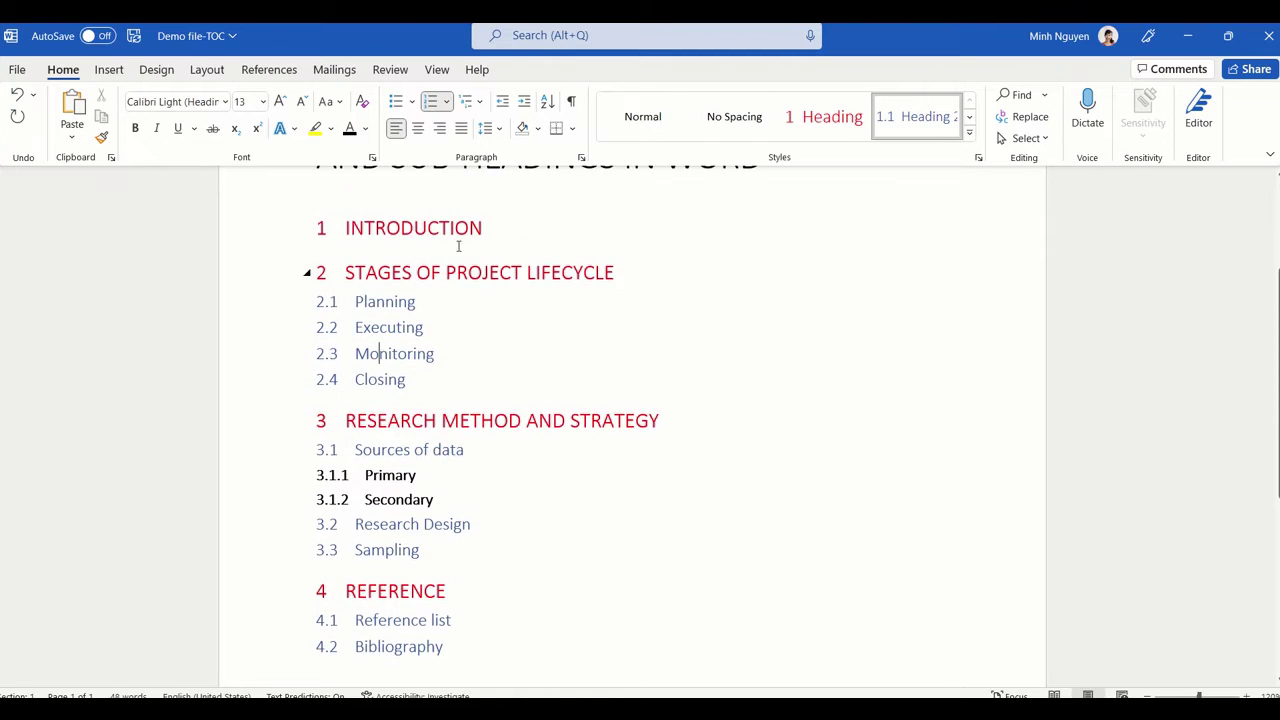
Step: Insert PROJECT MANAGEMENT PLAN below INTRODUCTION as a Heading 1, becoming section 2
left_click(495, 228)
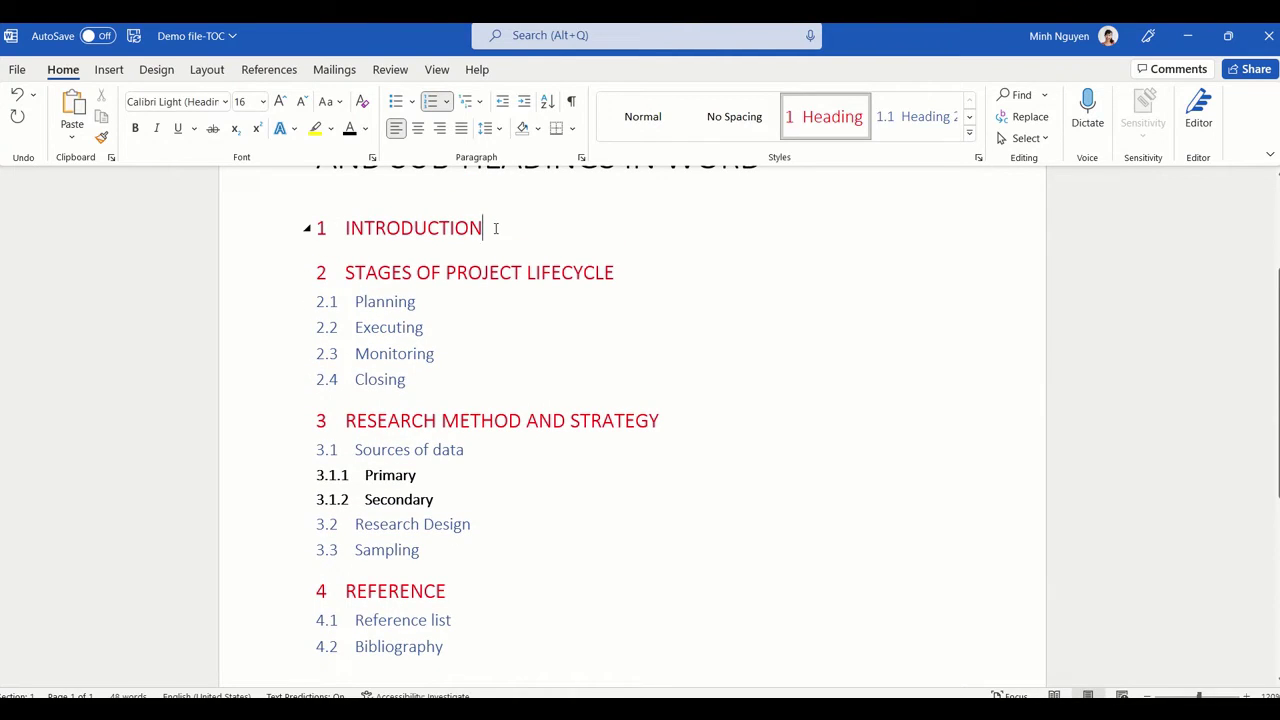
key("Return")
type("PROJECT MANA")
key("Tab")
type("PLAN")
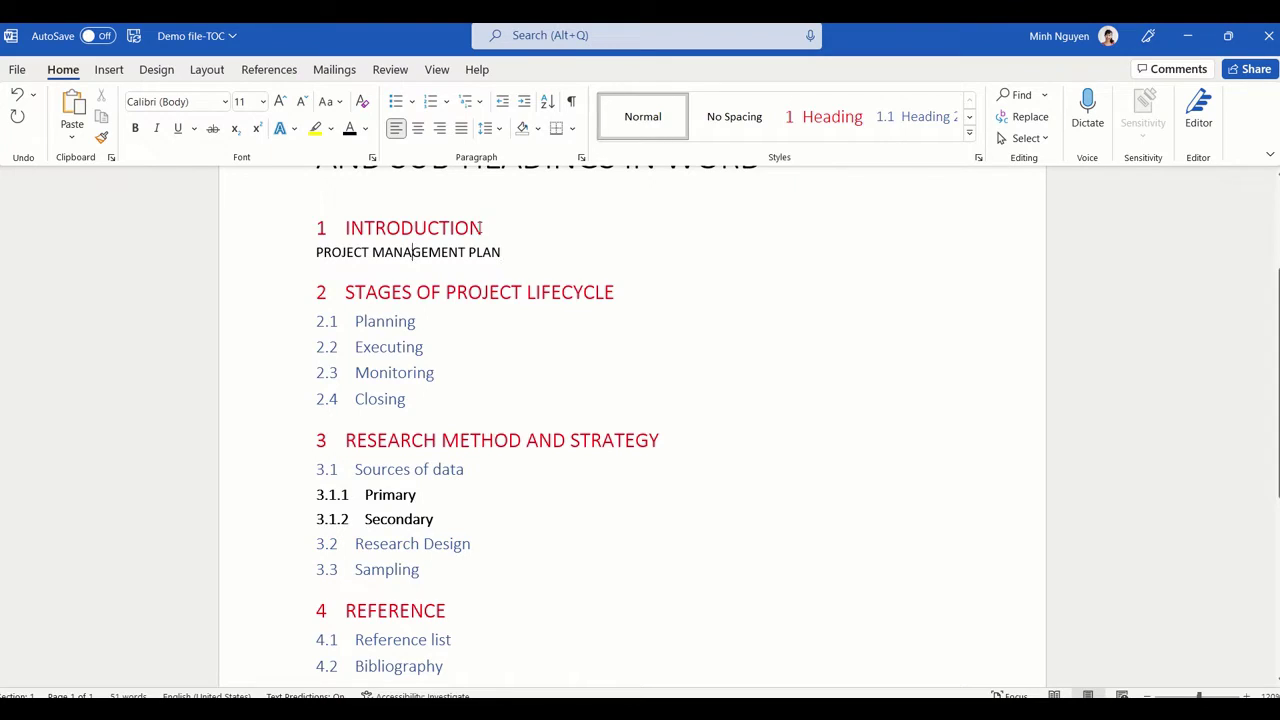
left_click(852, 121)
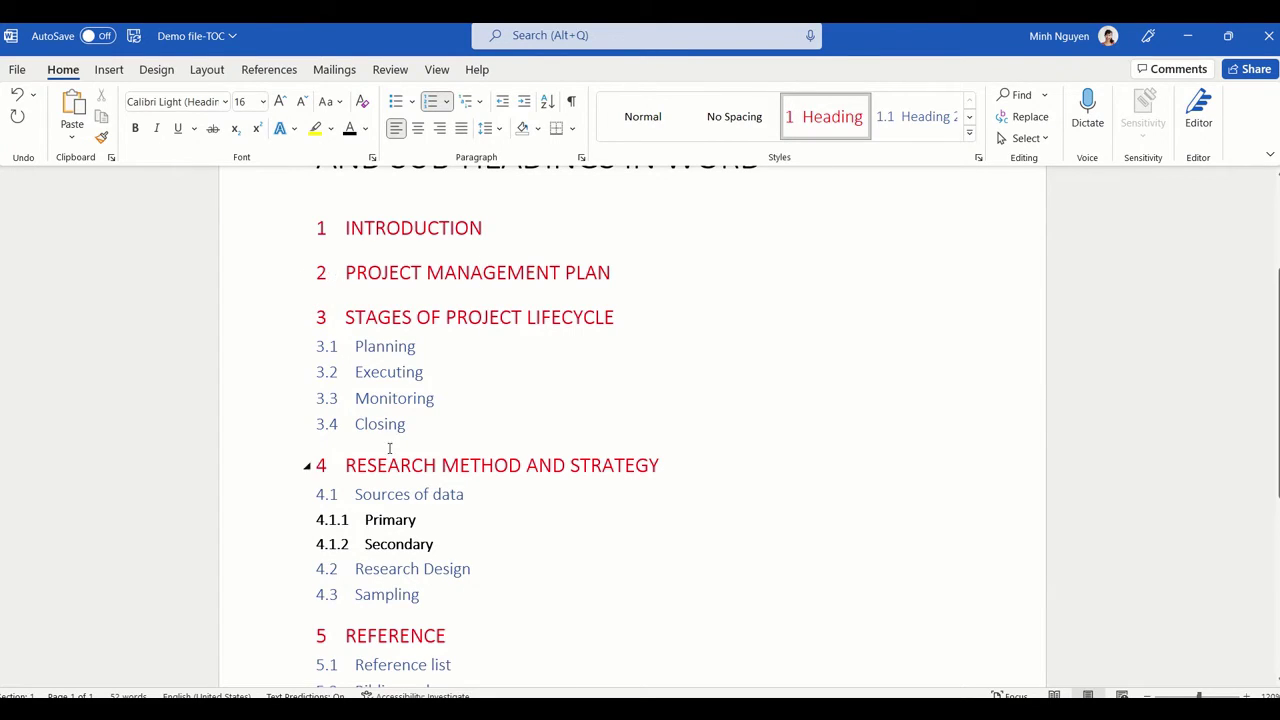
Step: Add Methodology and Interview method lines under Research Design as Heading 3
scroll(390, 448, "down", 3)
left_click(484, 422)
key("Return")
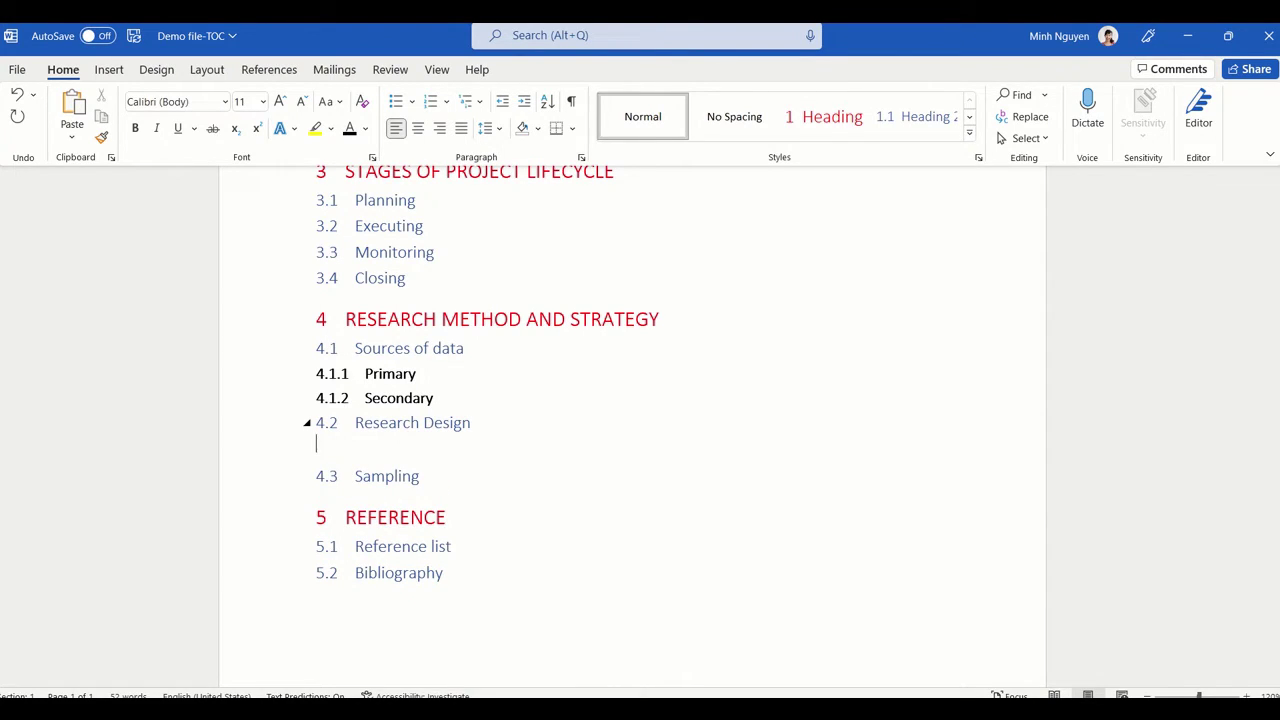
type("mETHODOlogy")
key("Return")
type("Questionnaire me")
key("BackSpace")
key("BackSpace")
key("BackSpace")
key("BackSpace")
key("BackSpace")
key("BackSpace")
key("BackSpace")
key("BackSpace")
key("BackSpace")
key("BackSpace")
key("BackSpace")
key("BackSpace")
key("BackSpace")
key("BackSpace")
key("BackSpace")
key("BackSpace")
type("Interview method")
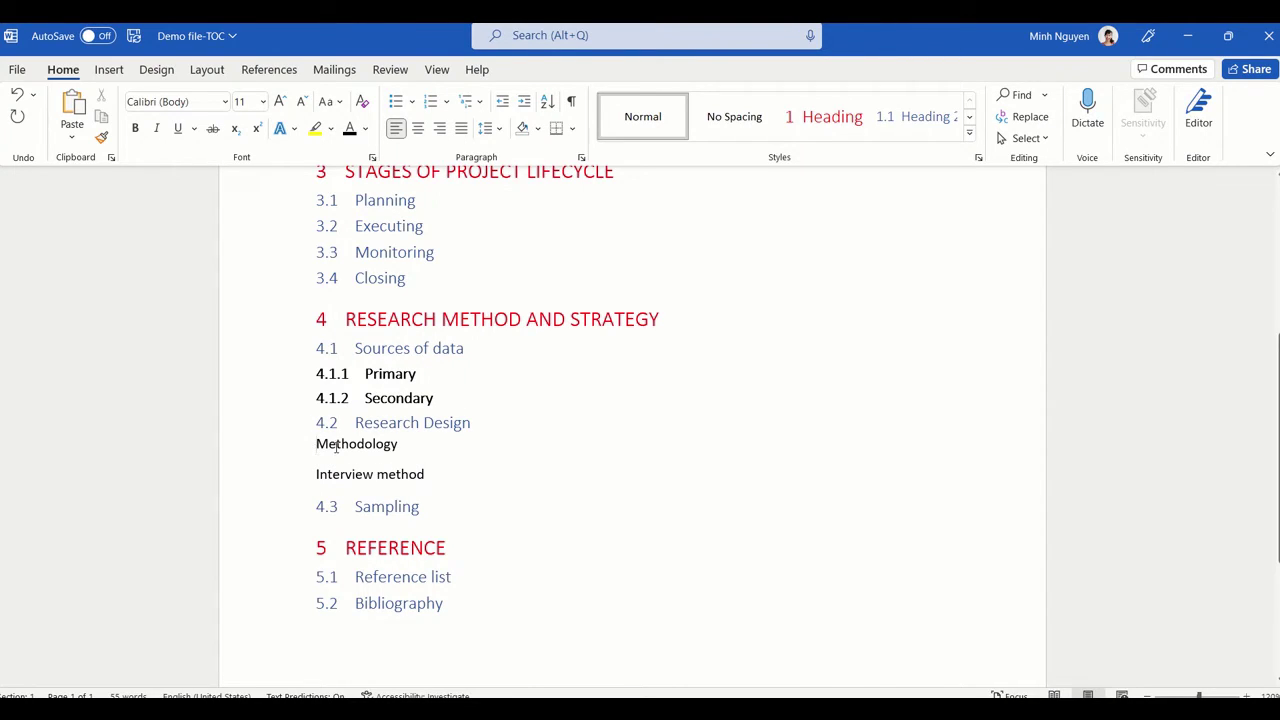
left_click_drag(336, 447, 430, 478)
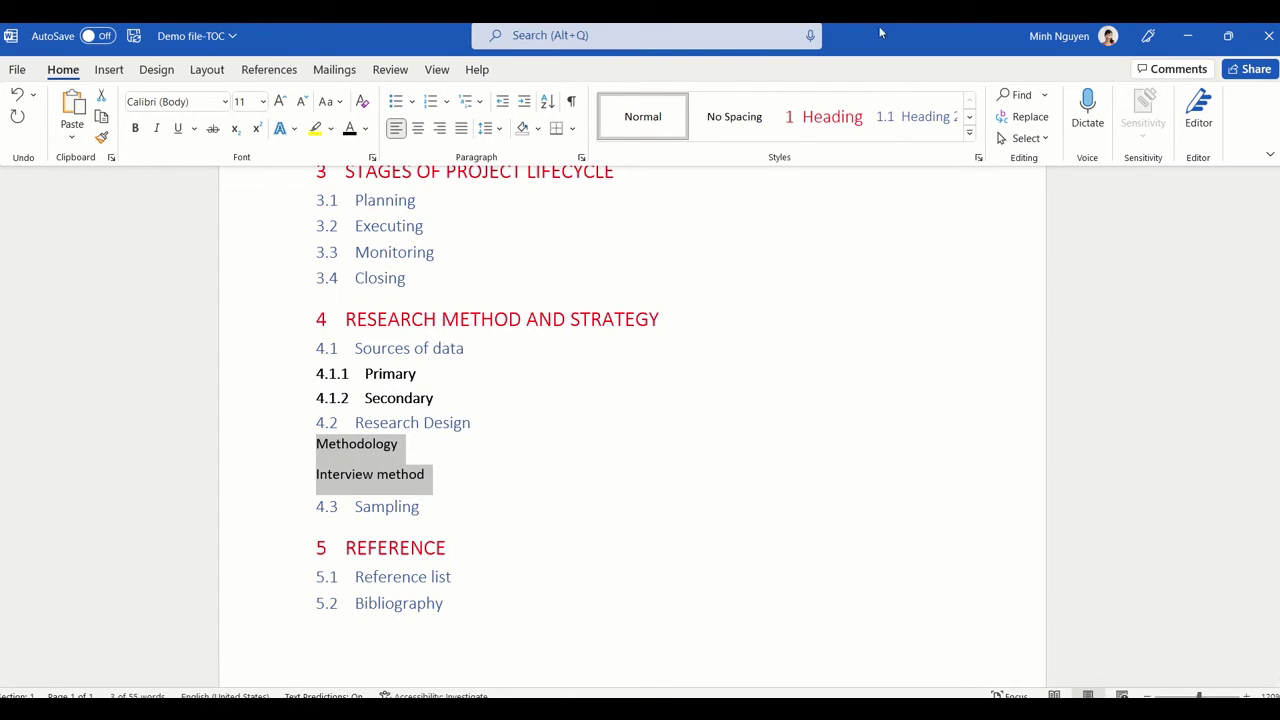
left_click(966, 136)
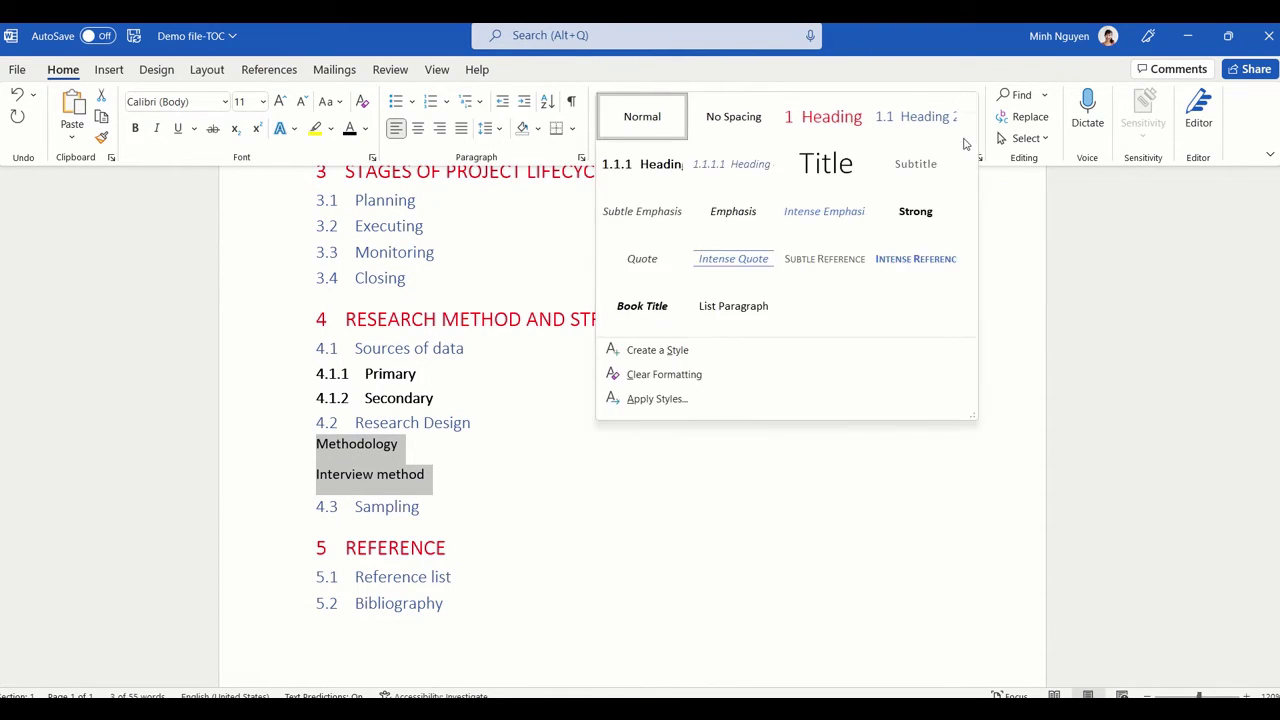
left_click(638, 172)
left_click(643, 476)
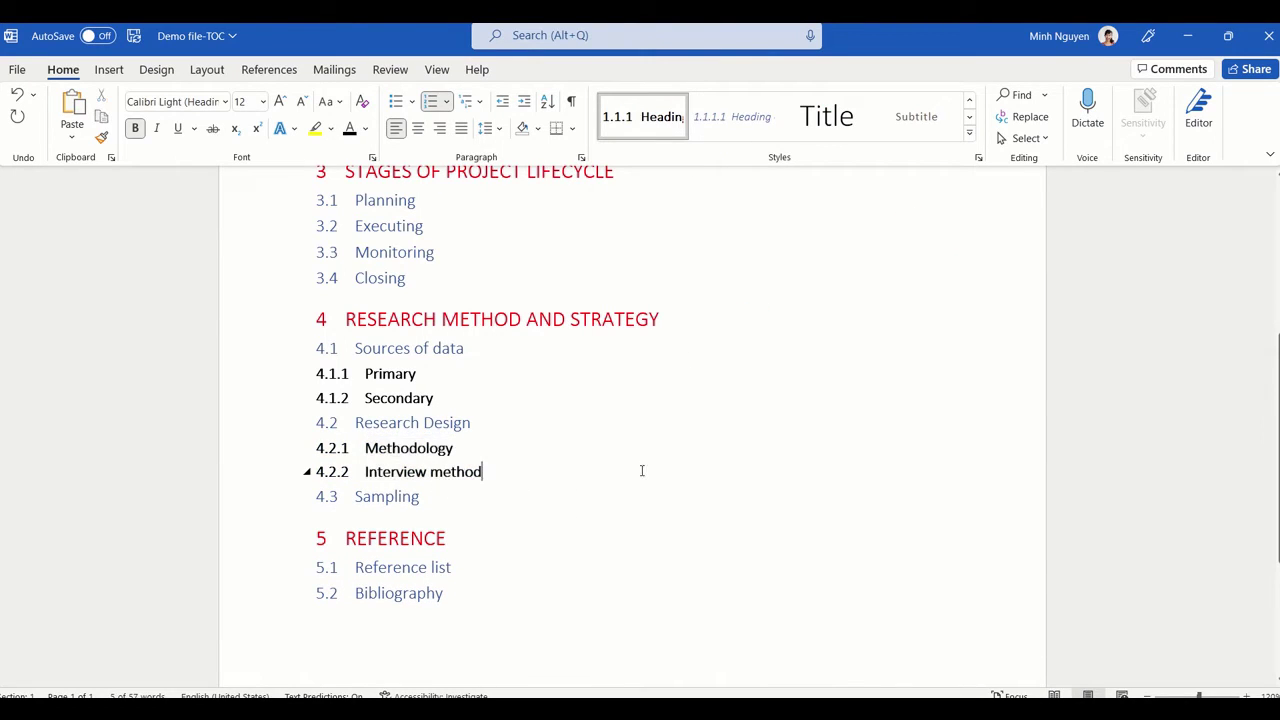
Step: Delete the Methodology and Monitoring headings, leaving Interview method as 4.2.1 and Closing as 3.3
left_click(470, 450)
left_click(287, 448)
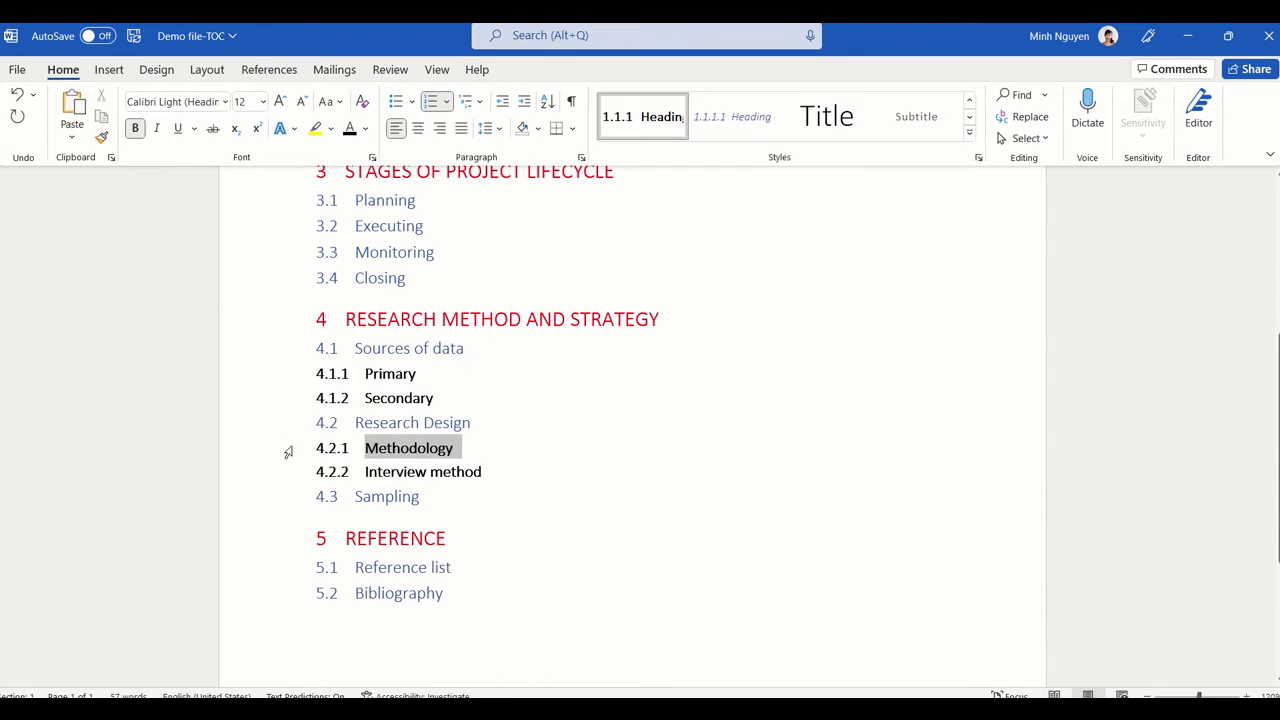
key("Delete")
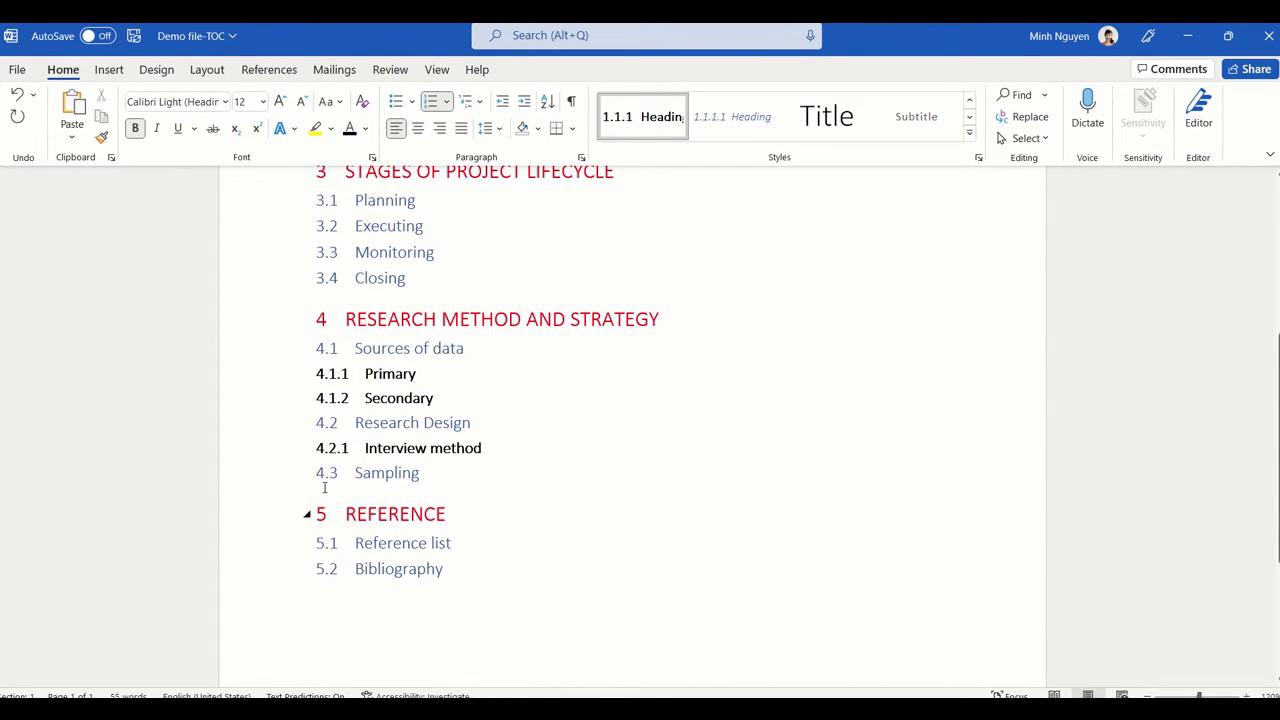
triple_click(412, 422)
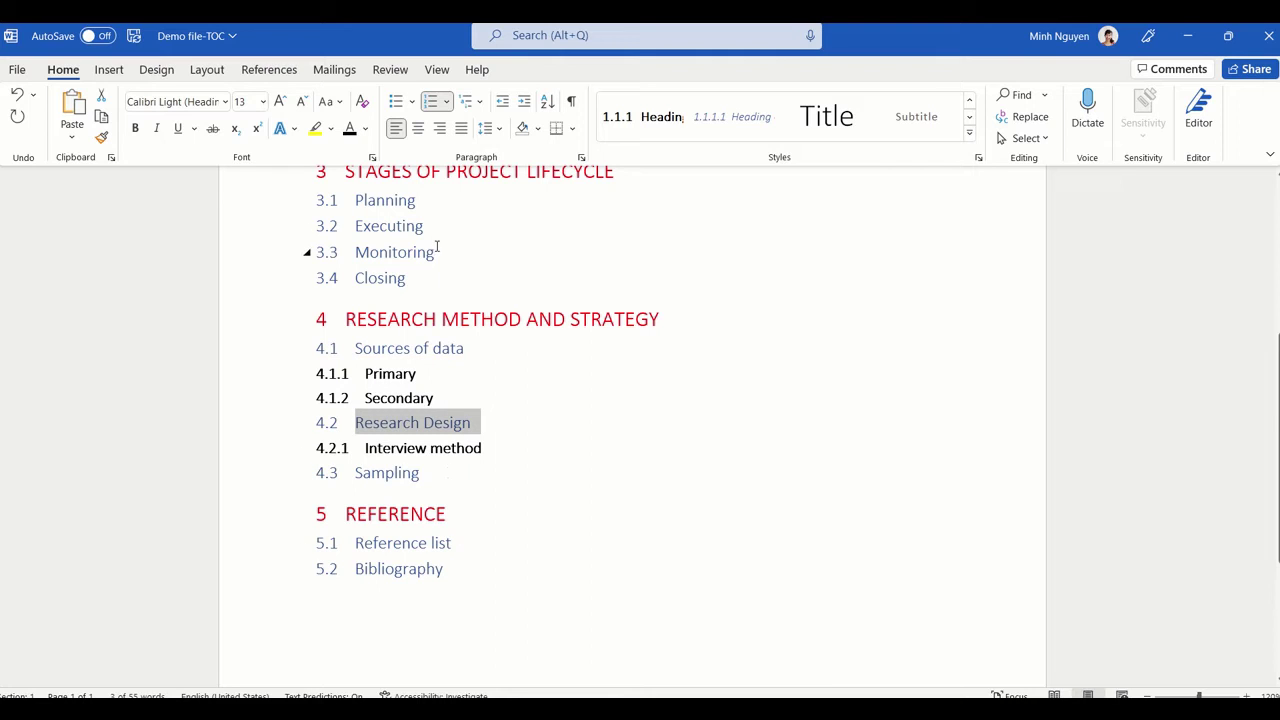
triple_click(436, 250)
key("Delete")
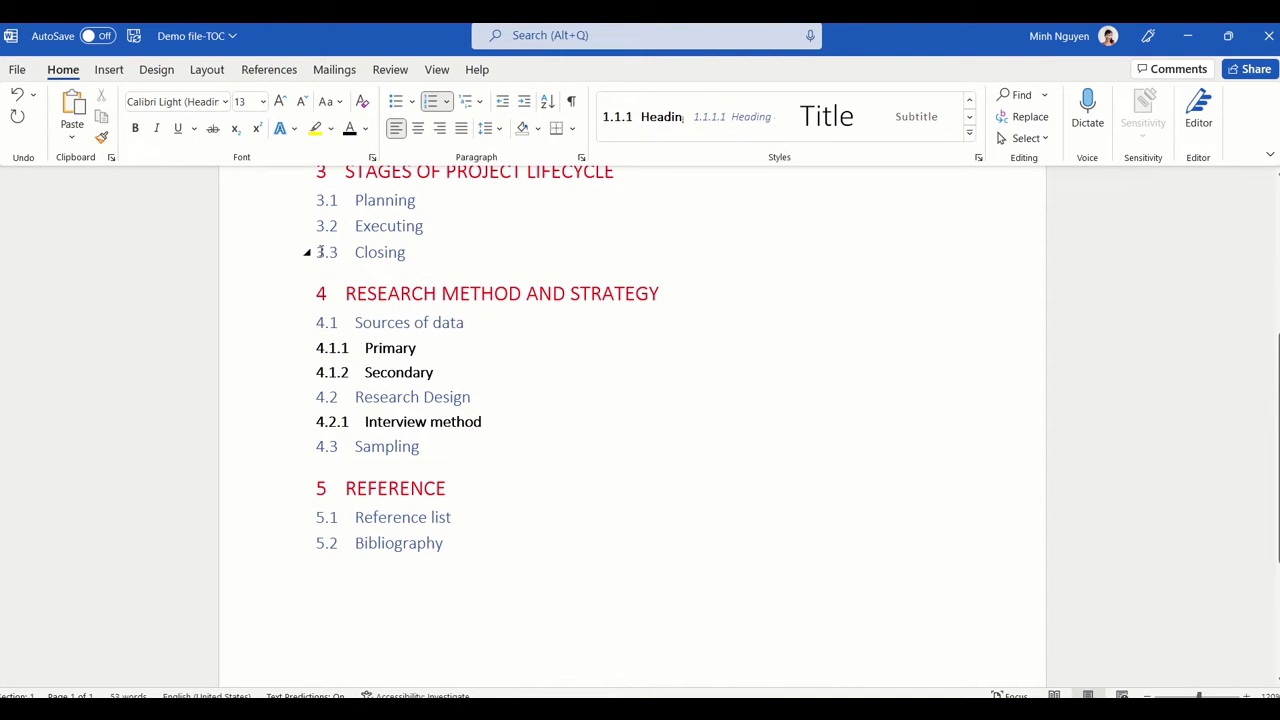
scroll(366, 269, "up", 4)
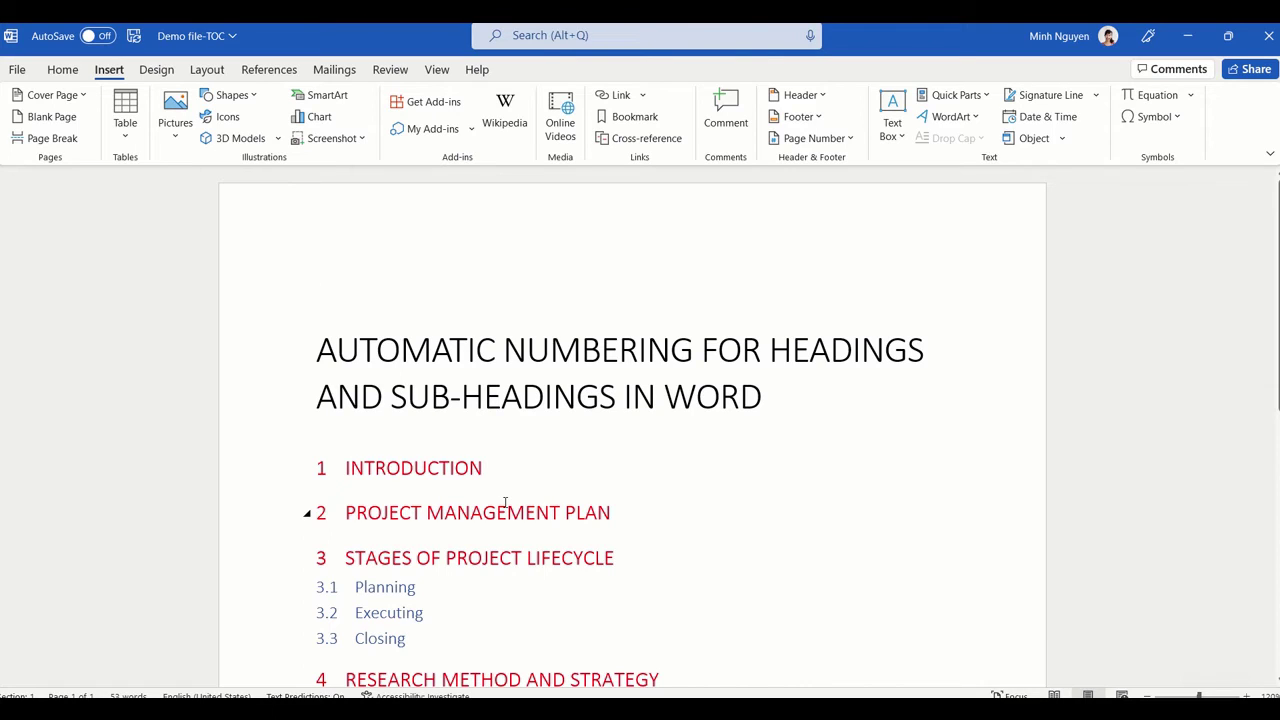
Step: Insert a page break before the title, leaving a blank first page
left_click(50, 138)
scroll(356, 317, "up", 6)
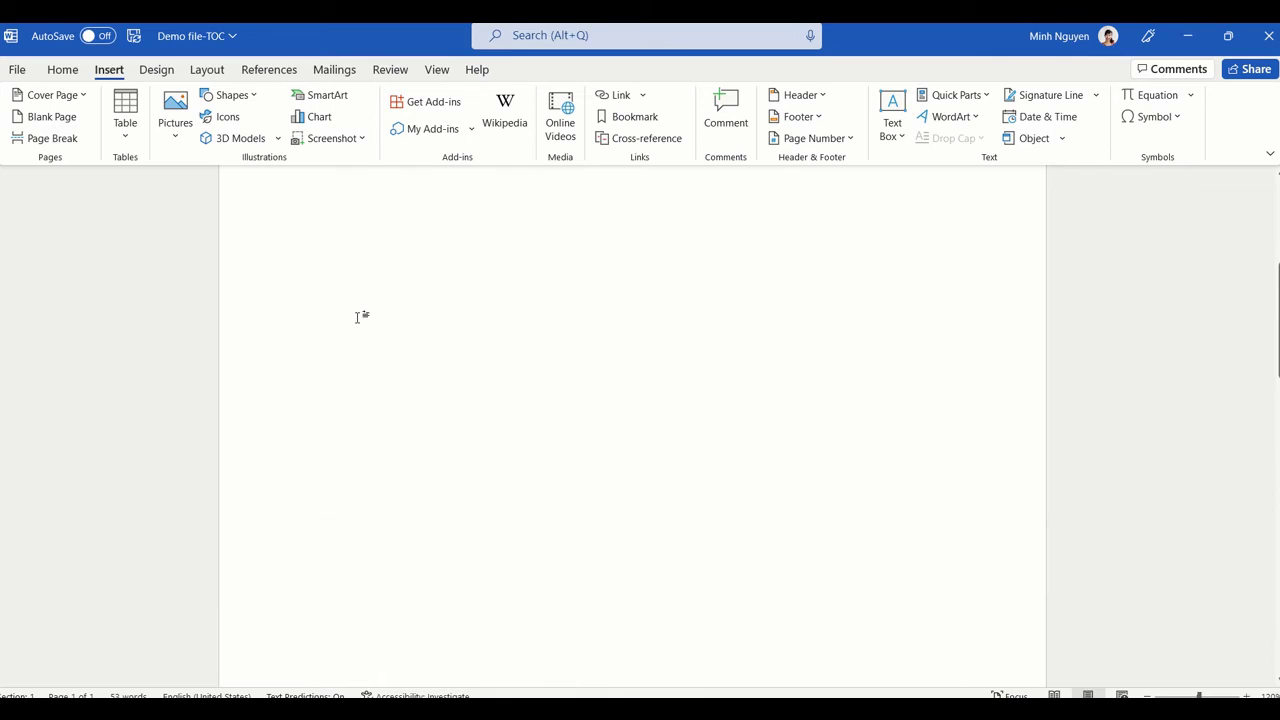
left_click(357, 301)
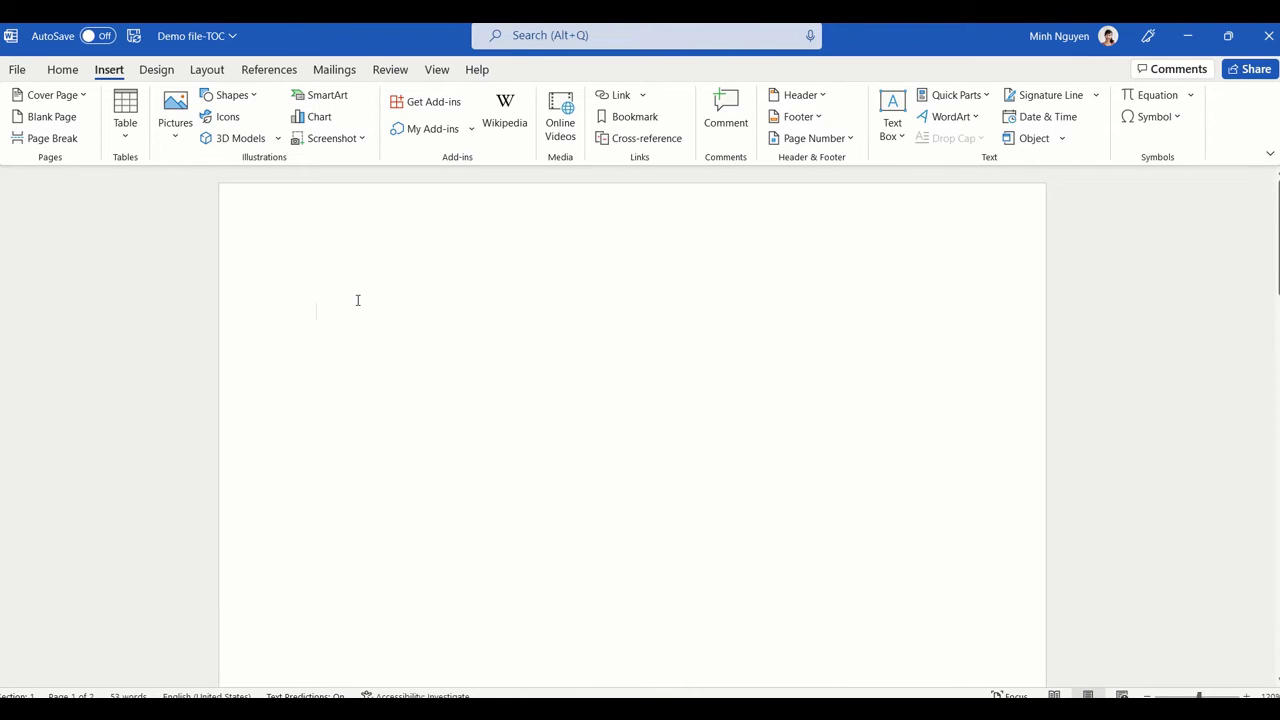
Step: Insert the Automatic Table 2 table of contents on the blank page
left_click(270, 70)
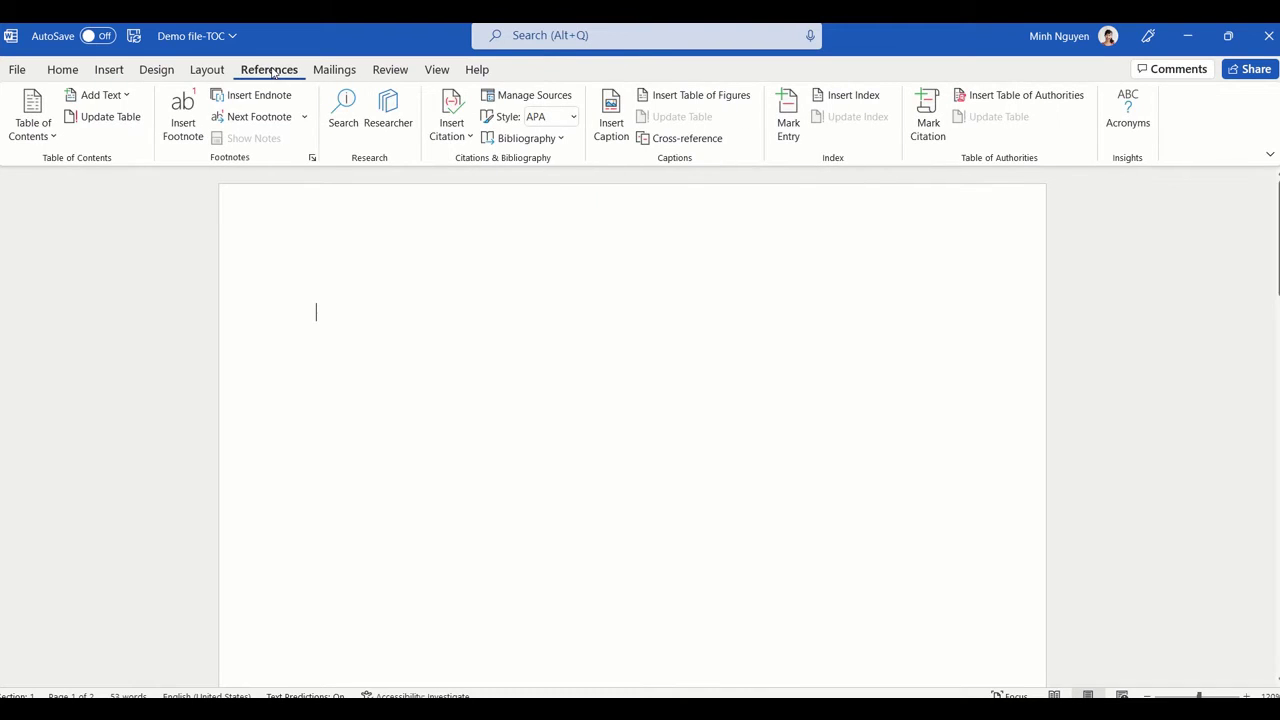
left_click(44, 136)
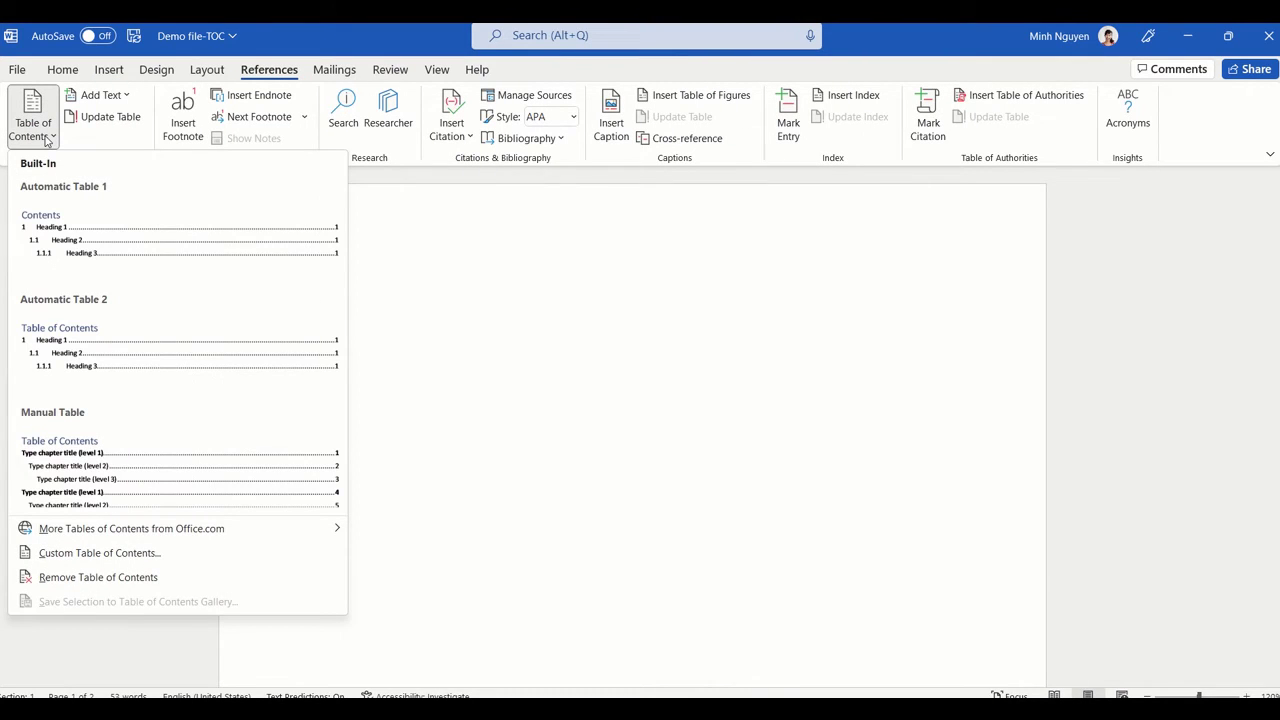
left_click(81, 374)
scroll(374, 330, "up", 4)
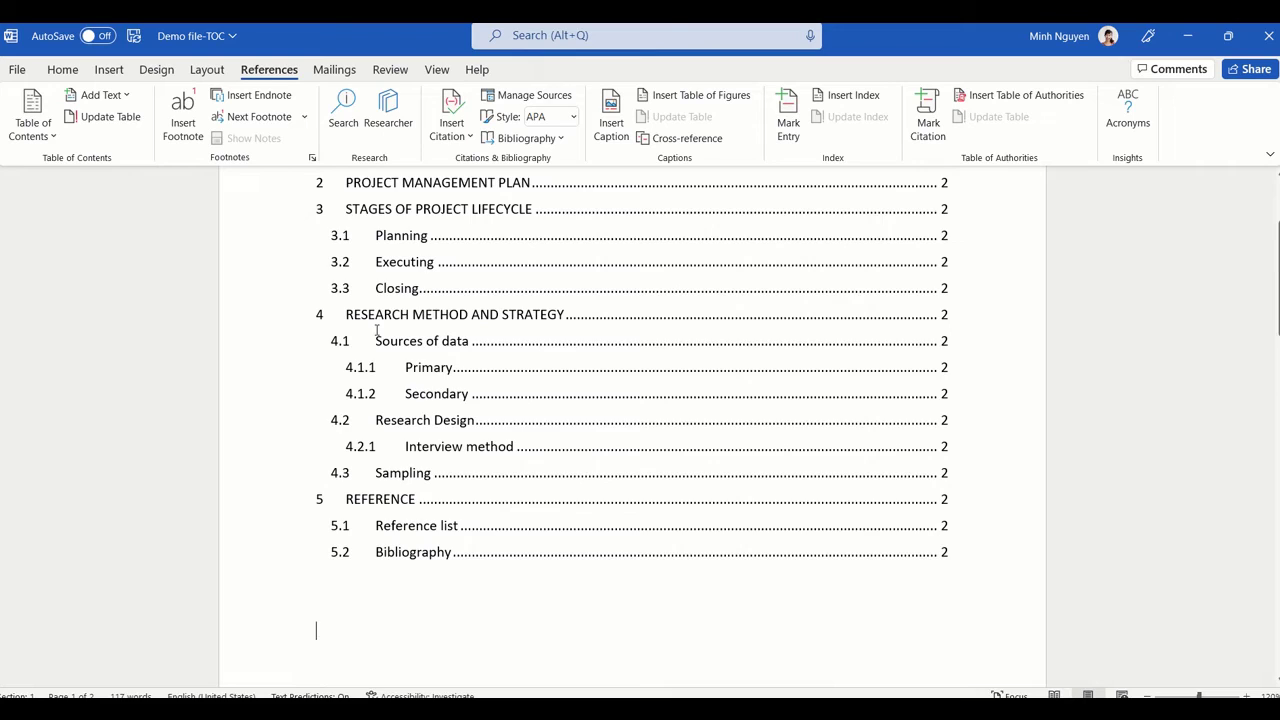
Step: Add two blank lines and =rand(3,4) filler text under INTRODUCTION
scroll(376, 330, "down", 5)
scroll(376, 330, "down", 7)
left_click(493, 258)
key("Return")
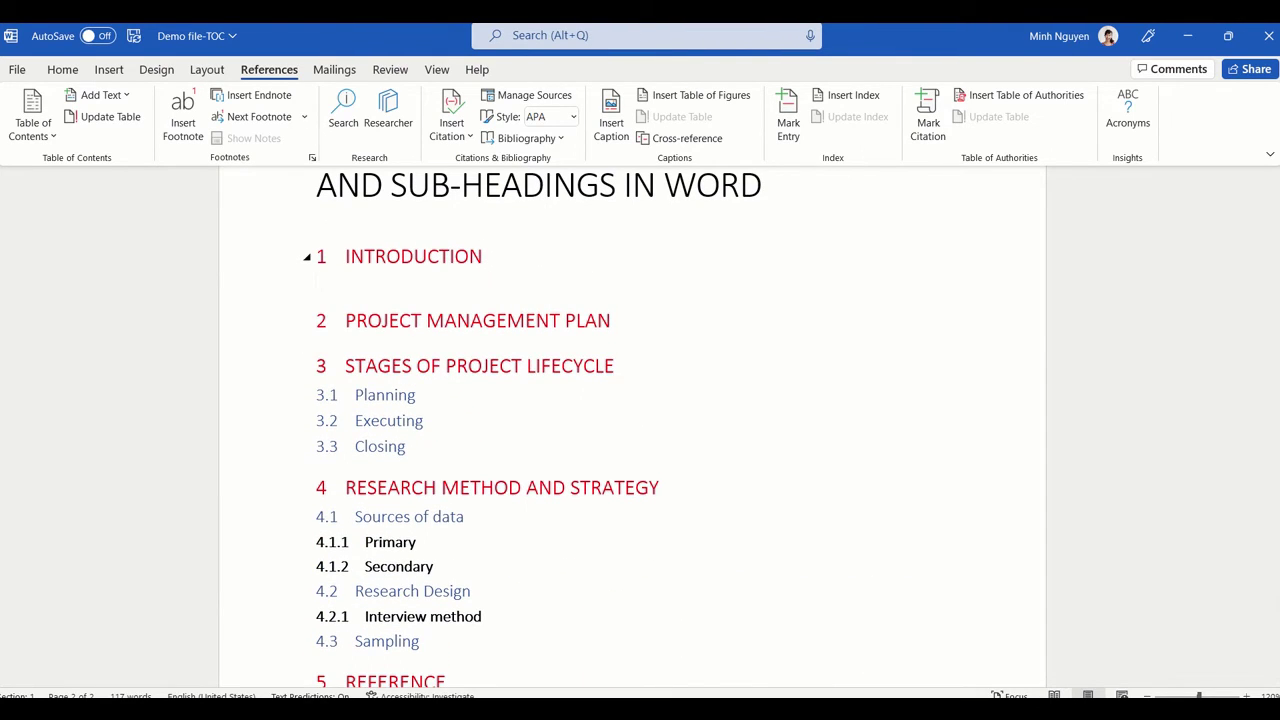
key("Return")
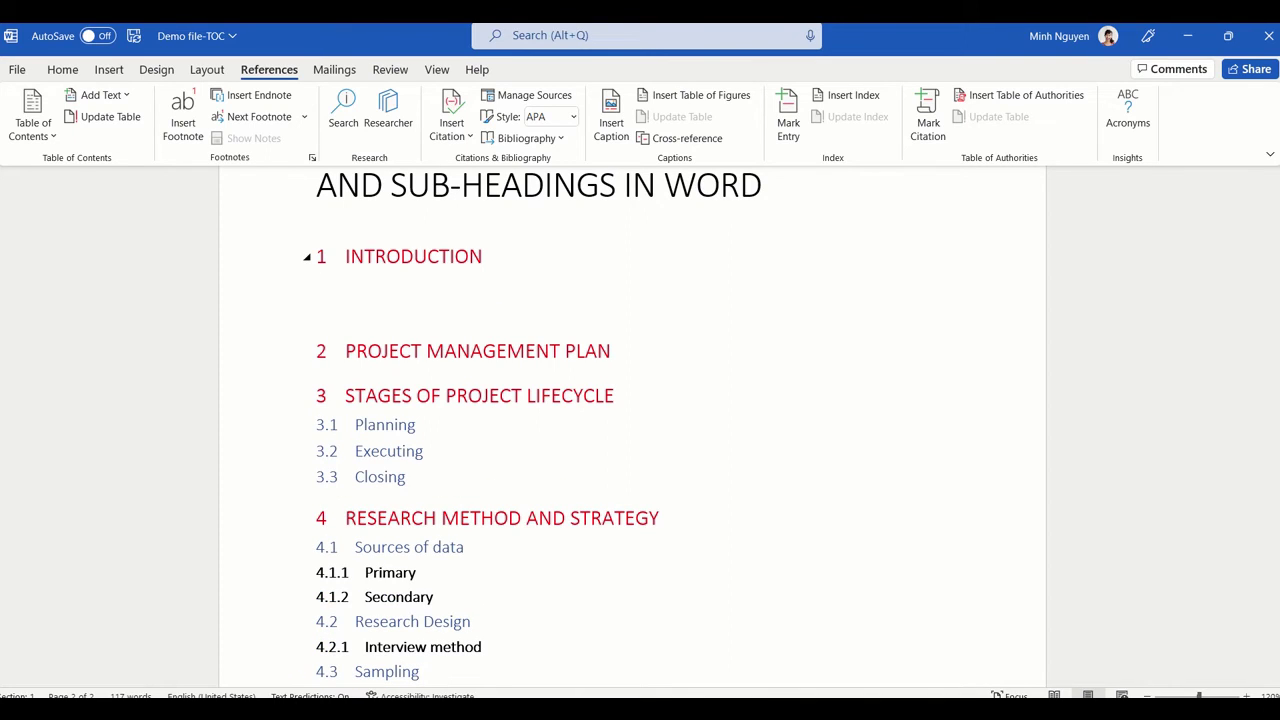
type("=rand(3,4)")
key("Return")
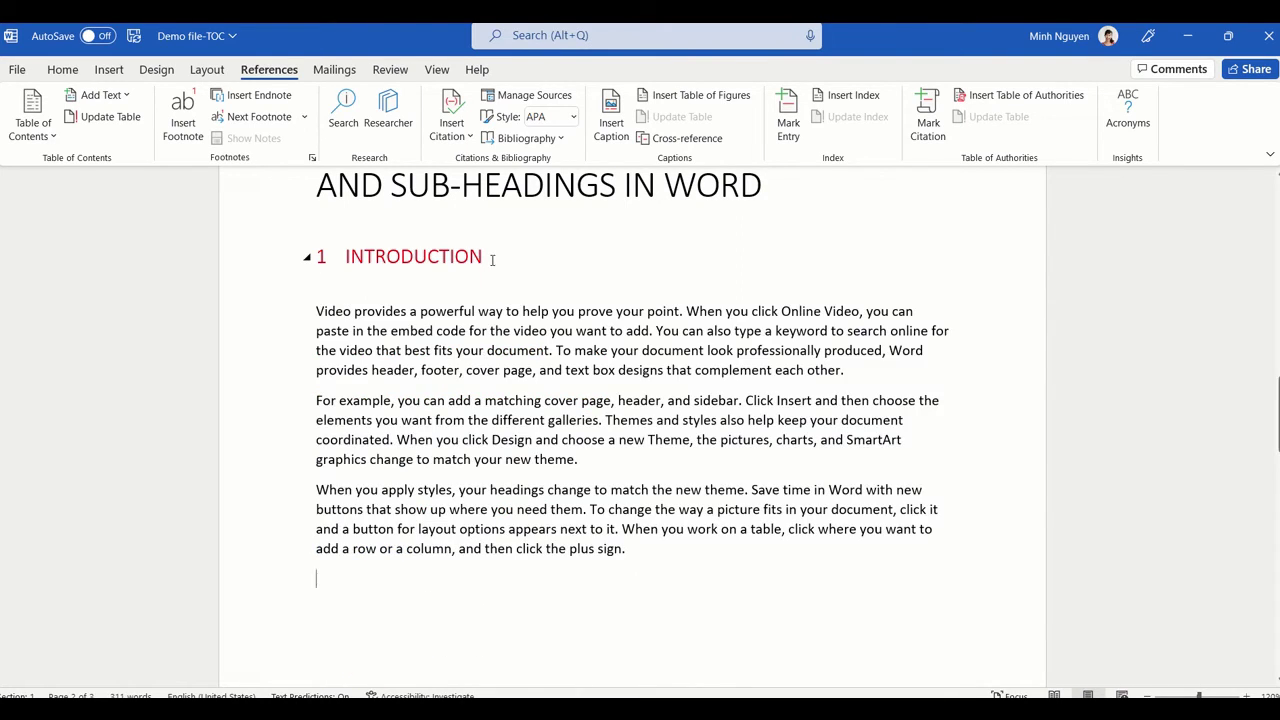
Step: Paste filler paragraphs under Research Design and push 4.2.1 Interview method to the next page
scroll(583, 402, "down", 1)
scroll(583, 402, "down", 15)
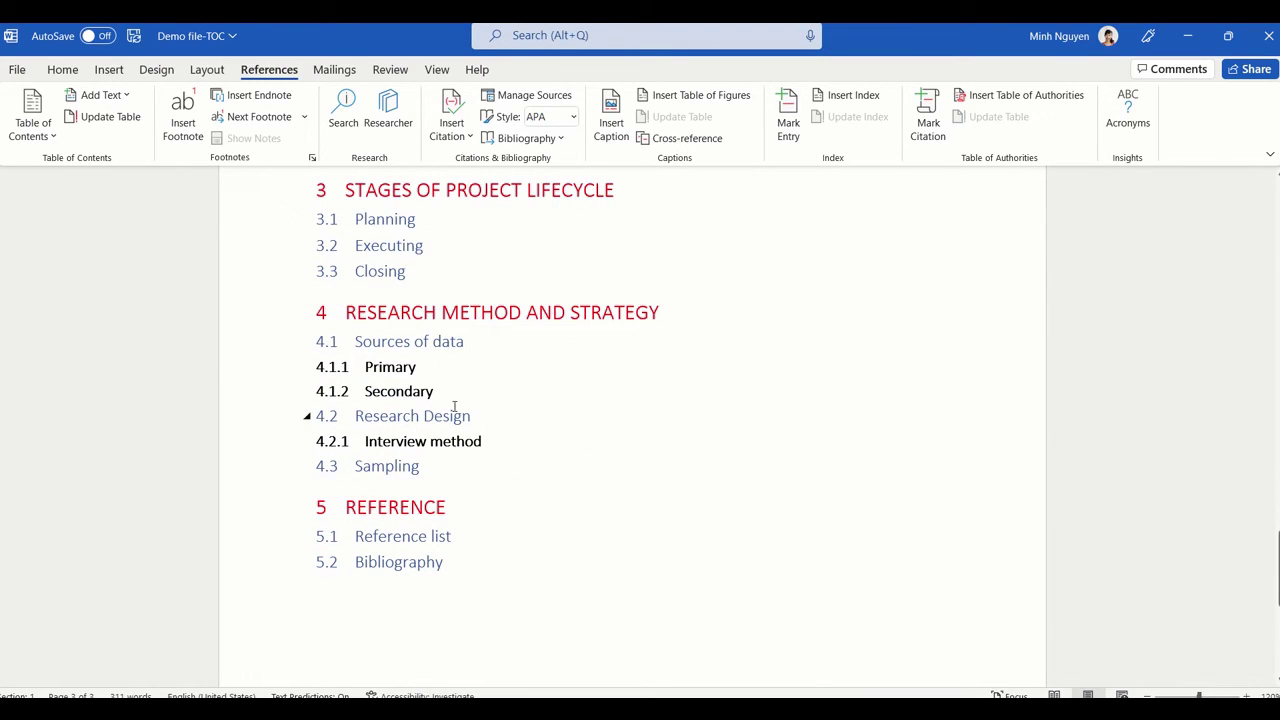
left_click(475, 416)
key("Return")
key("Return")
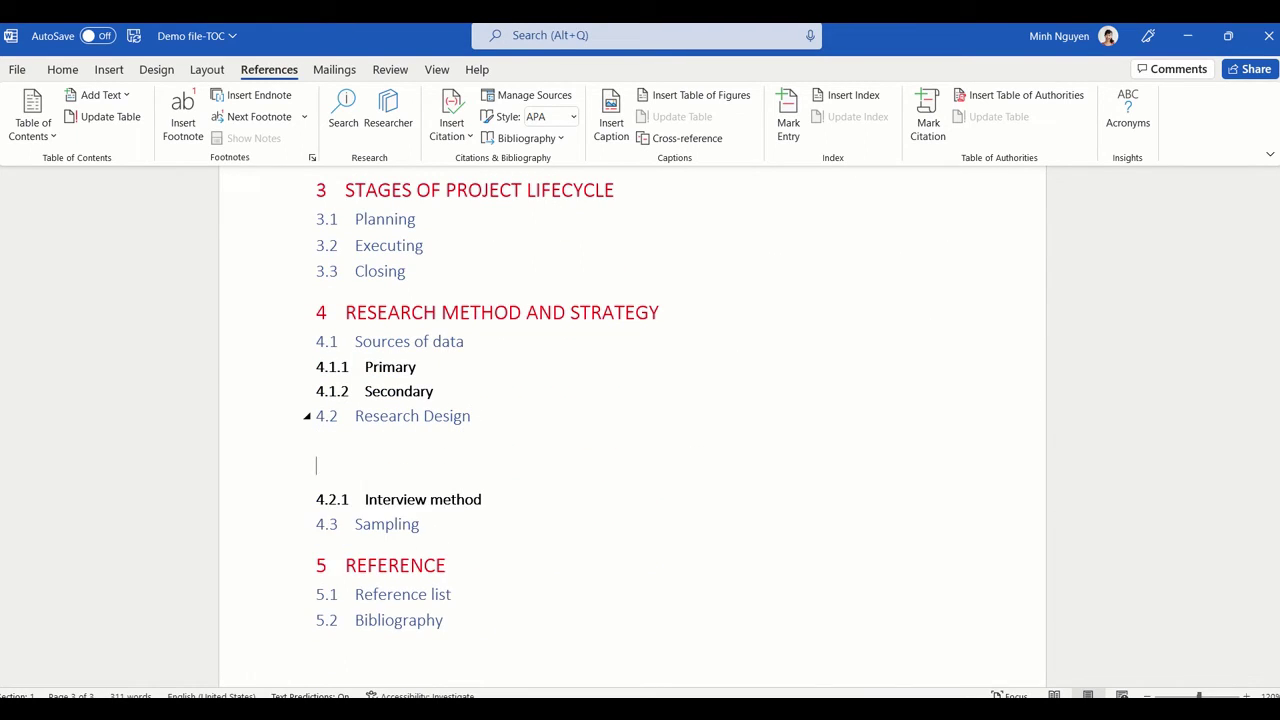
key("ctrl+v")
key("ctrl+Return")
Step: Insert a page break after Executing, add =rand(3,5) filler text, and return to the top
scroll(461, 472, "up", 3)
scroll(461, 472, "down", 3)
left_click(449, 512)
key("ctrl+Return")
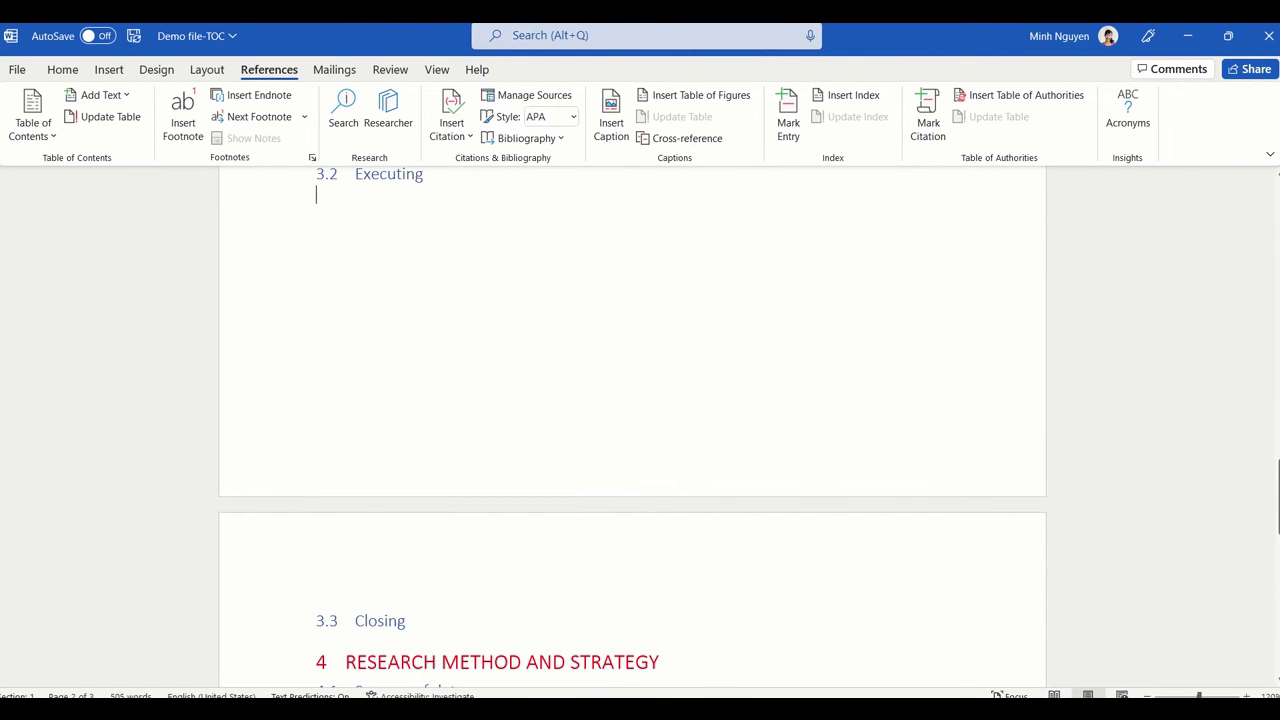
type("=rand(3,5)")
key("Return")
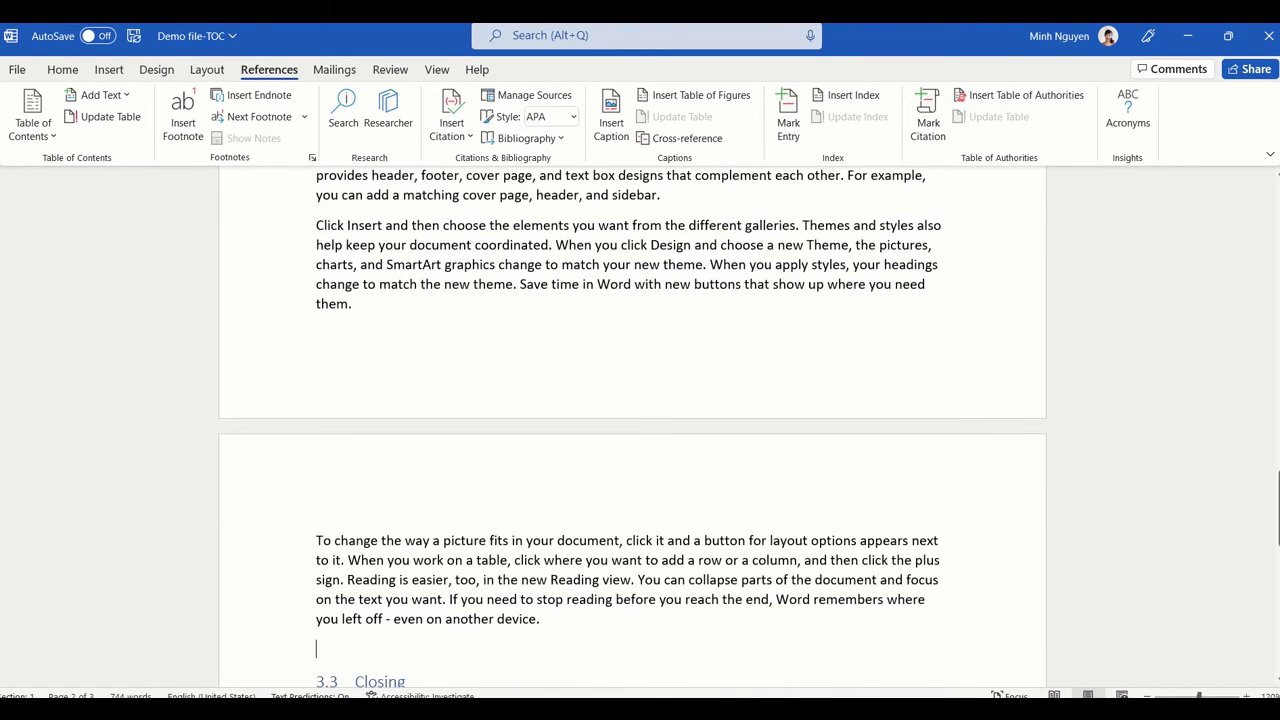
key("ctrl+Home")
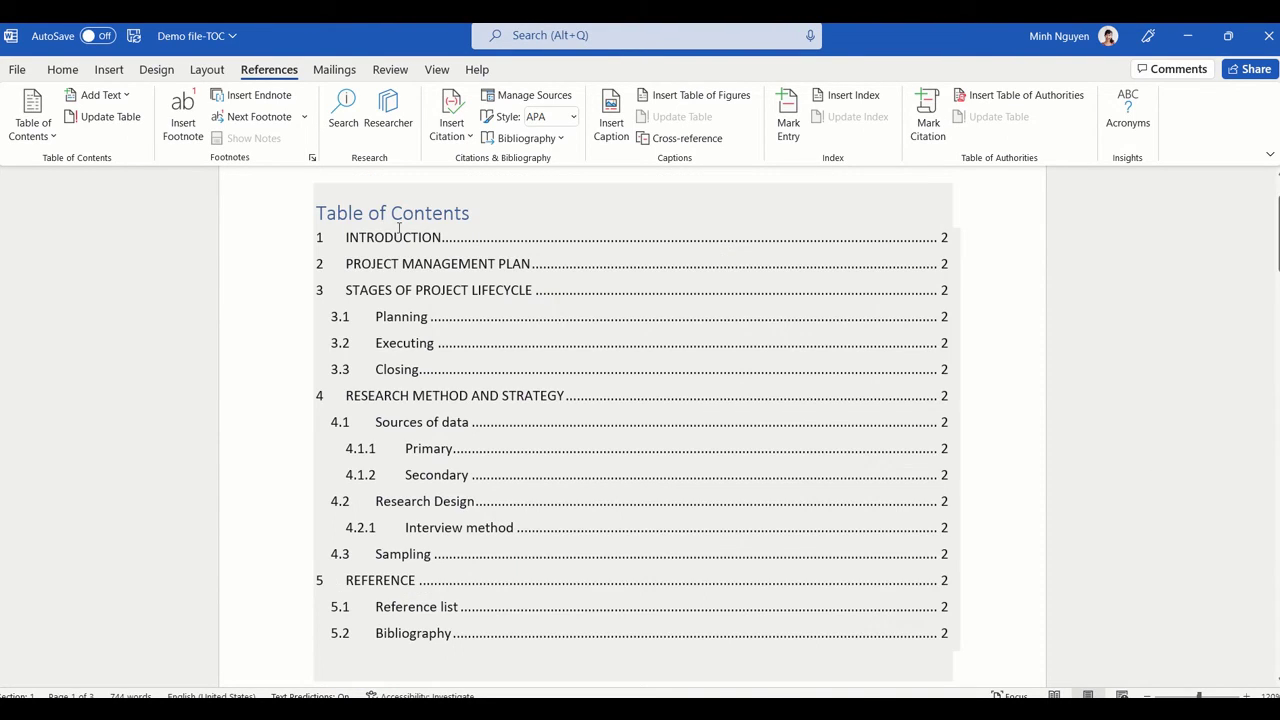
Step: Update only the Table of Contents page numbers, then follow the Sampling entry to its heading
left_click(630, 345)
right_click(630, 345)
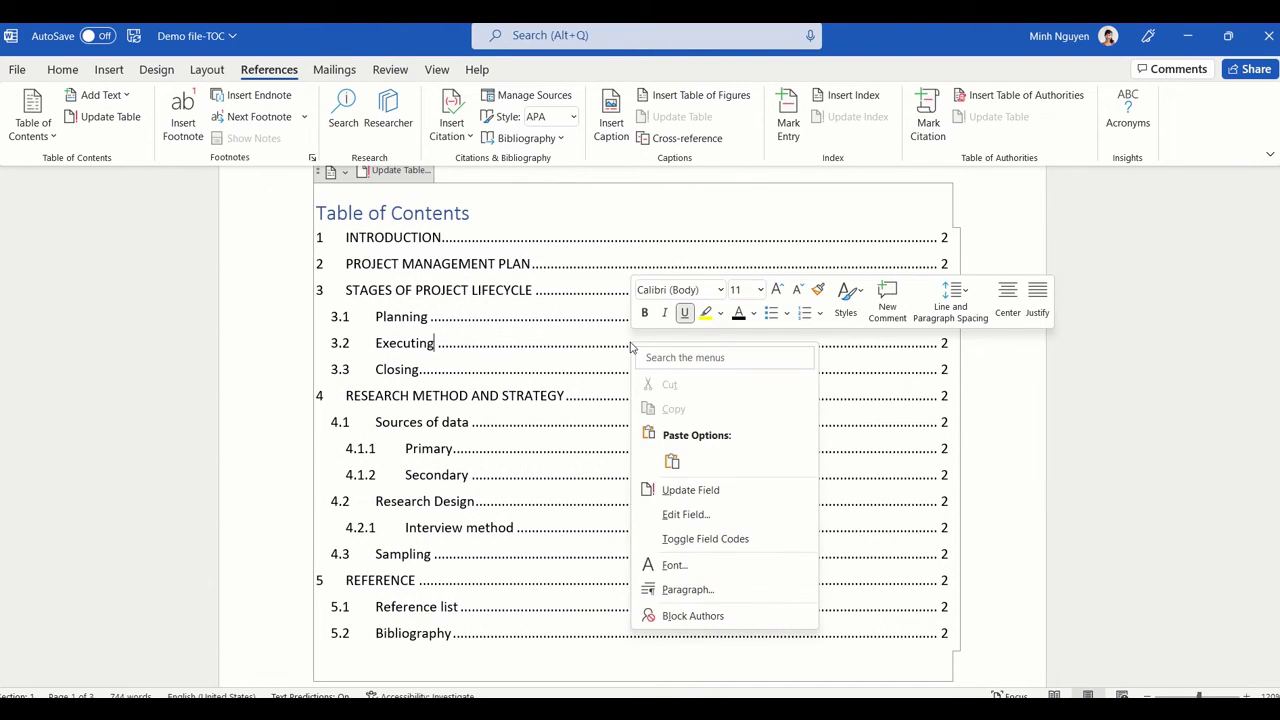
left_click(690, 490)
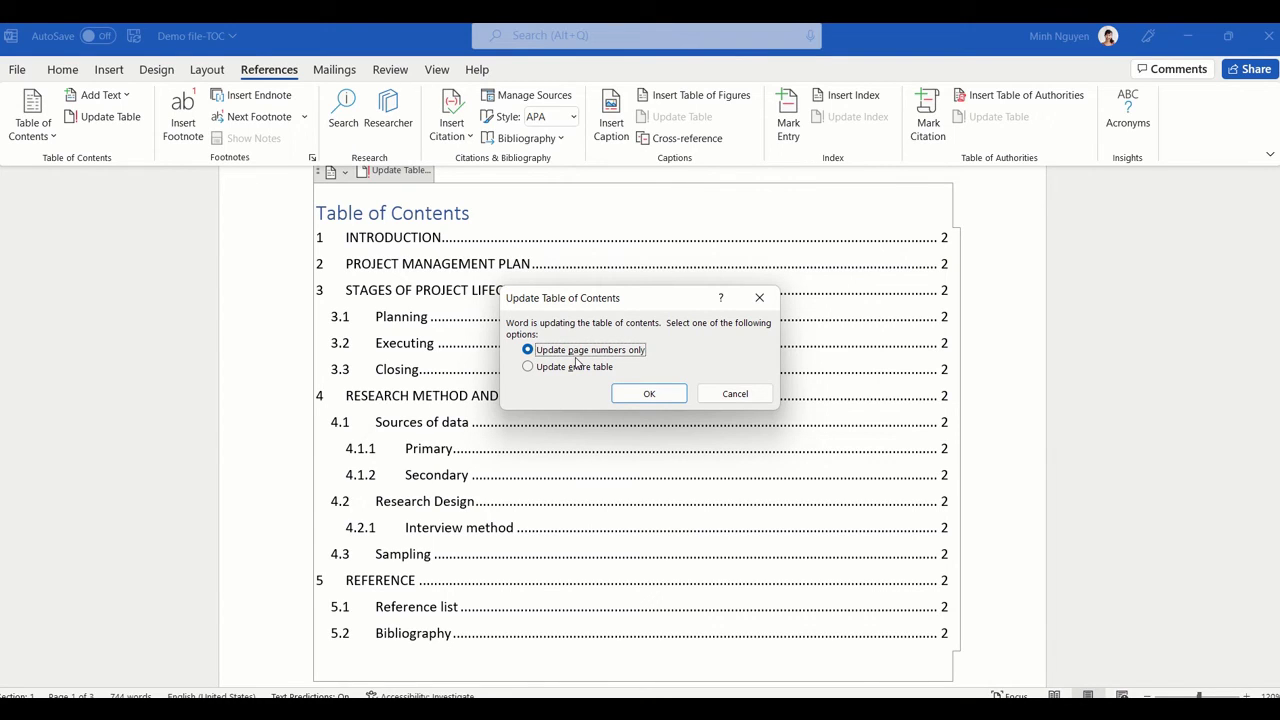
left_click(645, 394)
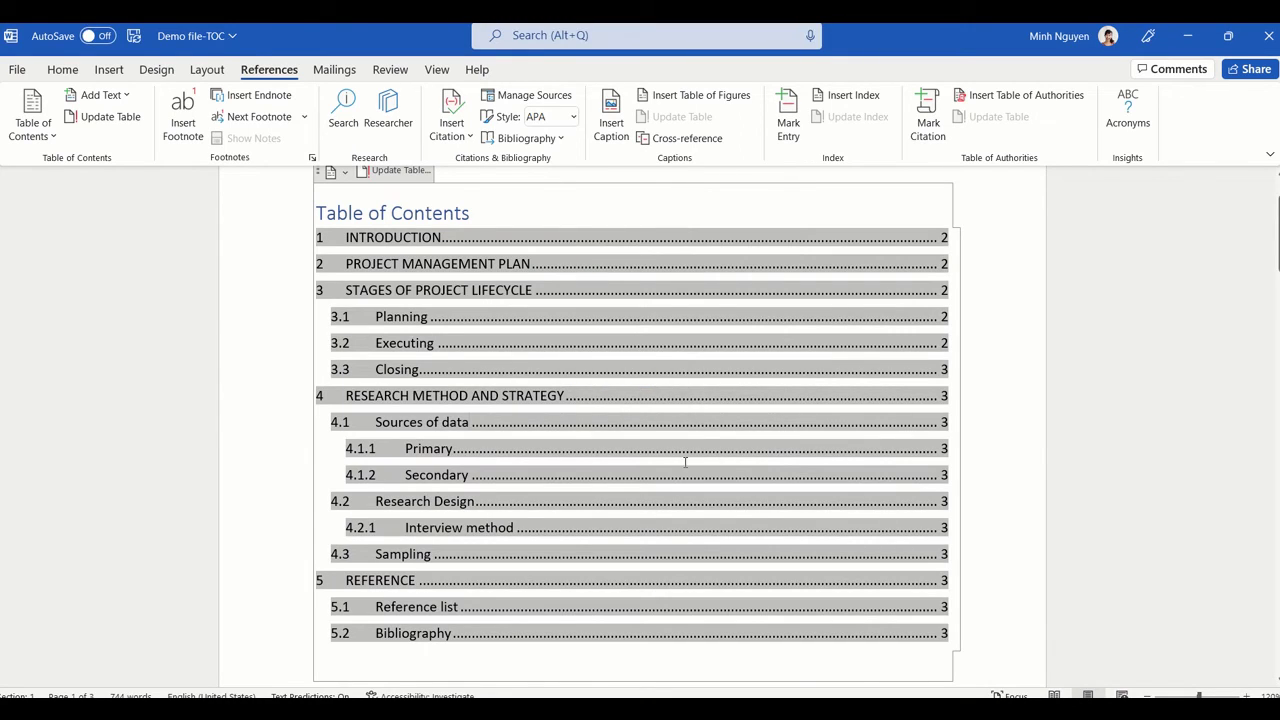
left_click(425, 369, "ctrl")
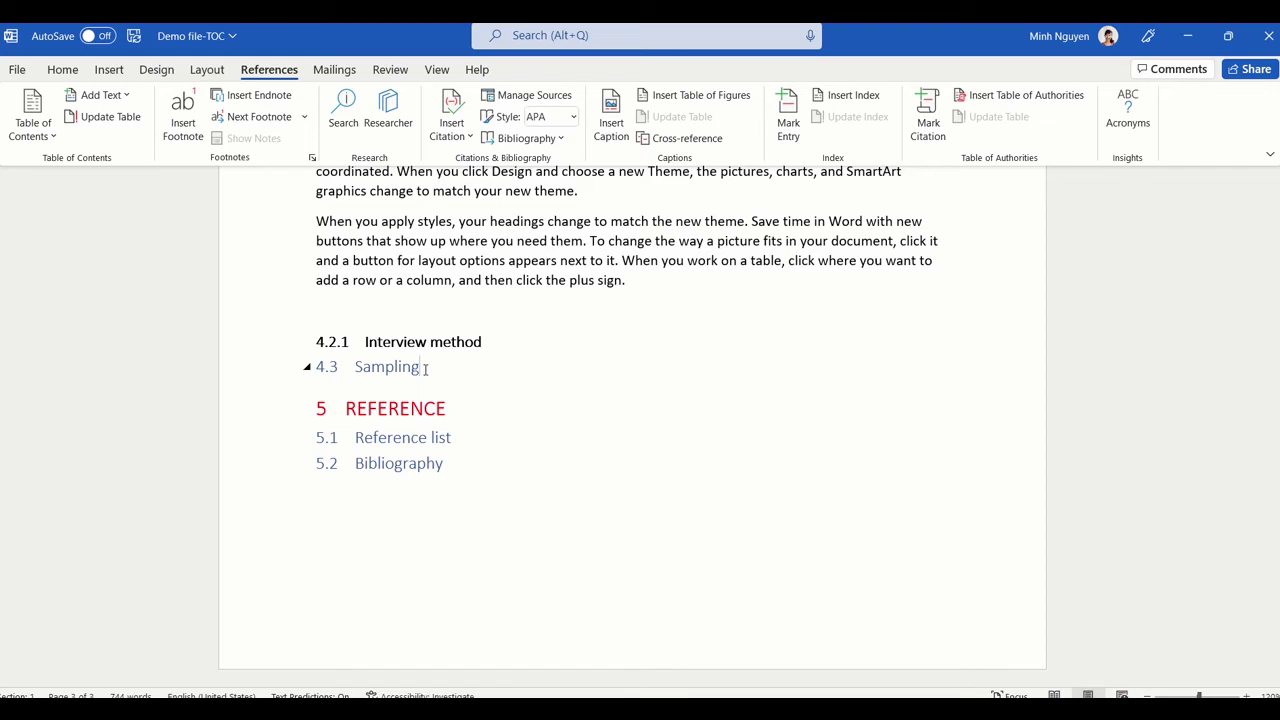
Step: Add Consideration below 4.3 Sampling as a Heading 2, numbered 4.4
key("Return")
type("Corsideration")
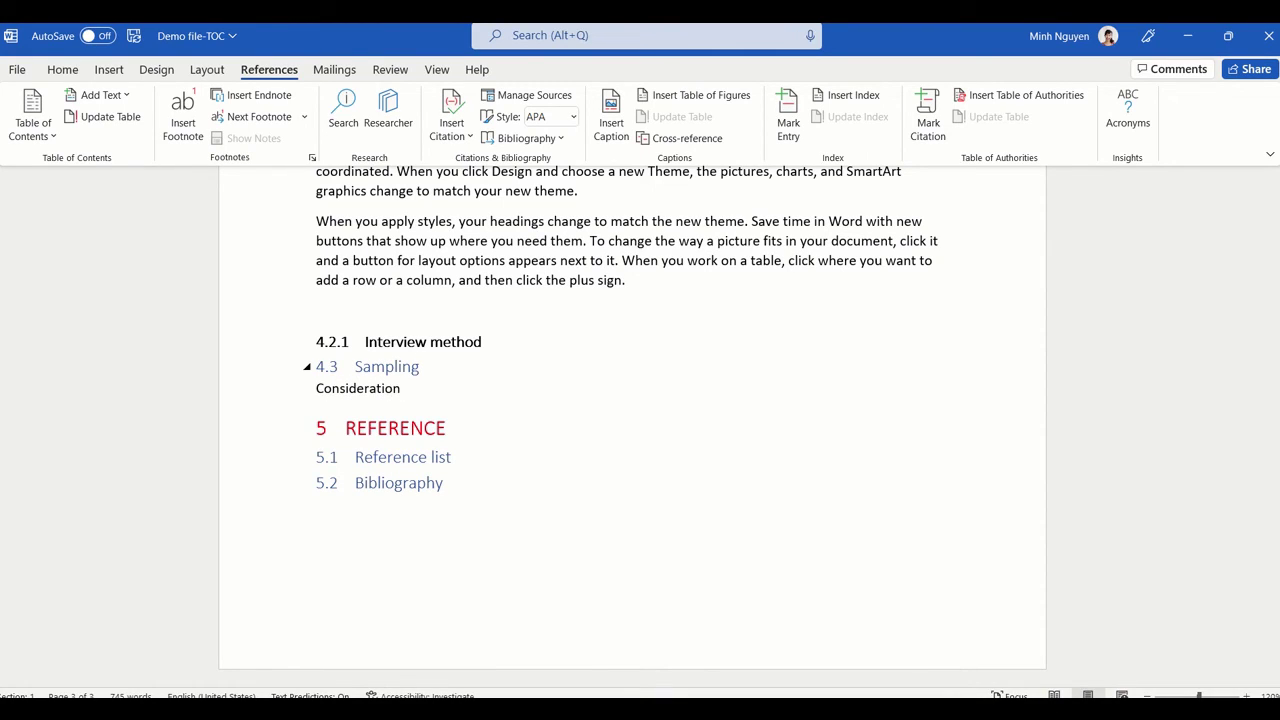
left_click(382, 388)
left_click(62, 69)
left_click(909, 125)
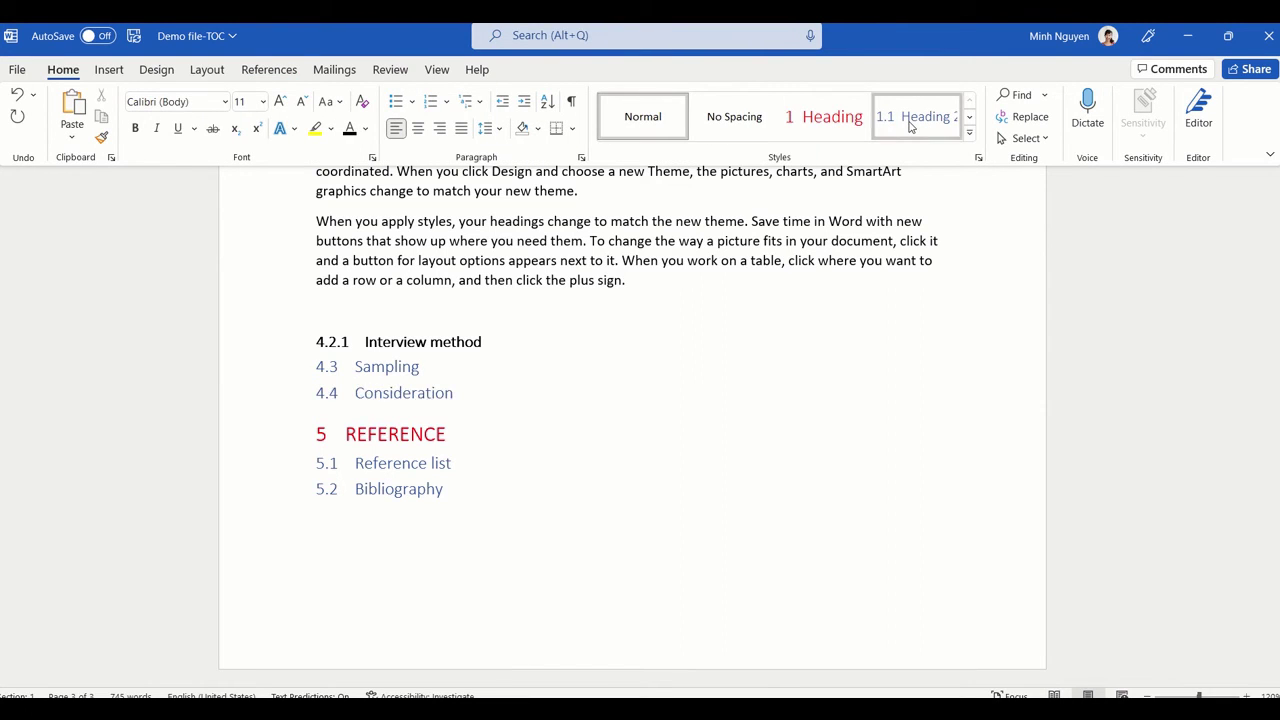
Step: Add Monitoring and Audit as a Heading 2 above Closing, making it 3.3 and Closing 3.4
scroll(458, 370, "up", 8)
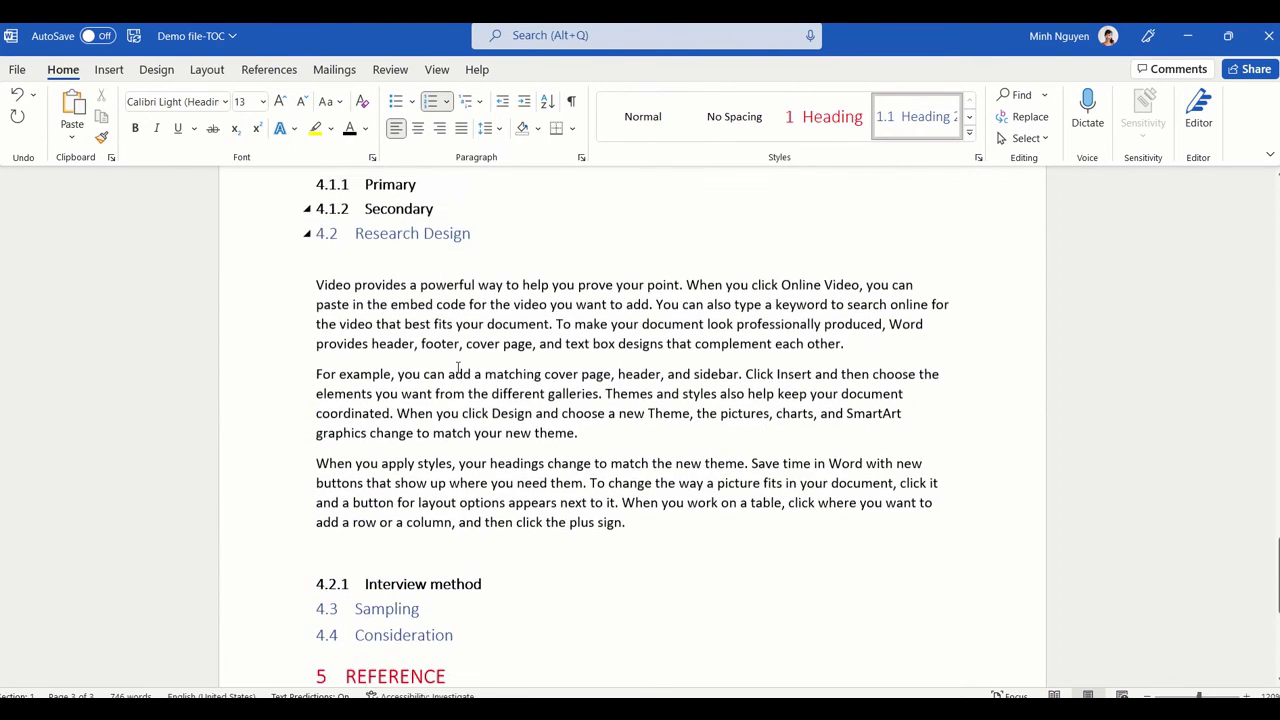
scroll(458, 367, "up", 10)
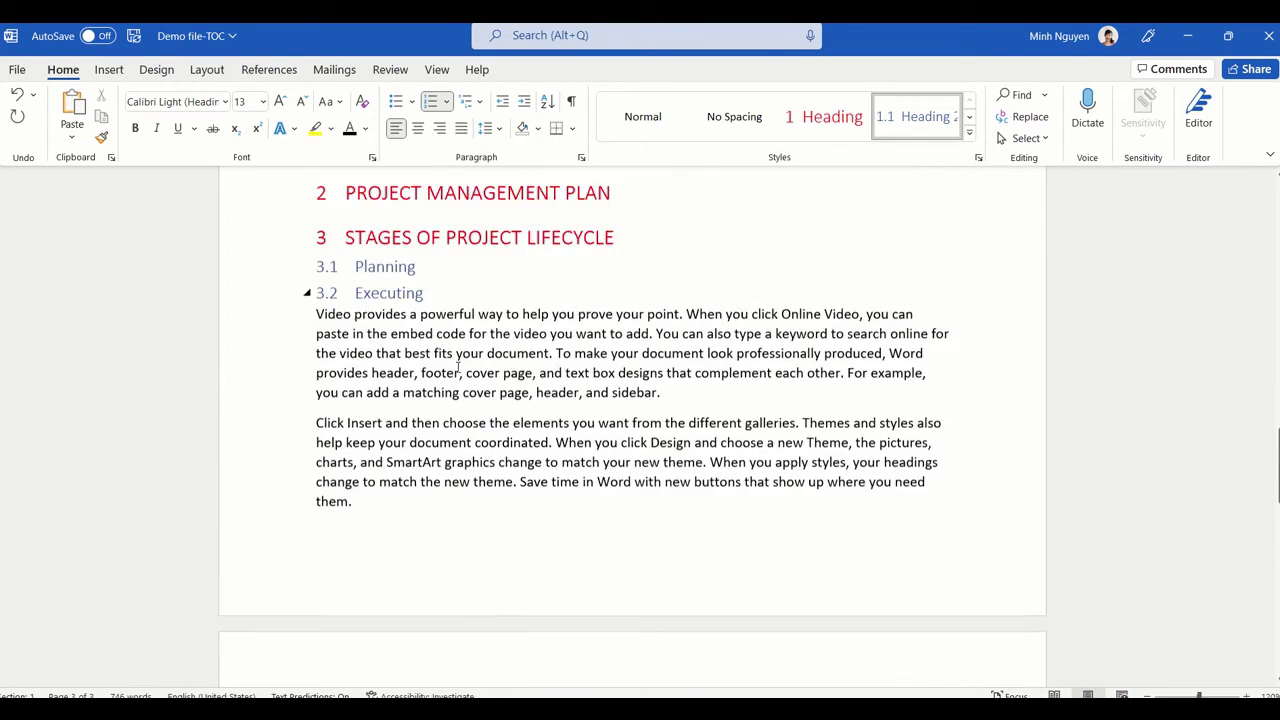
left_click(437, 352)
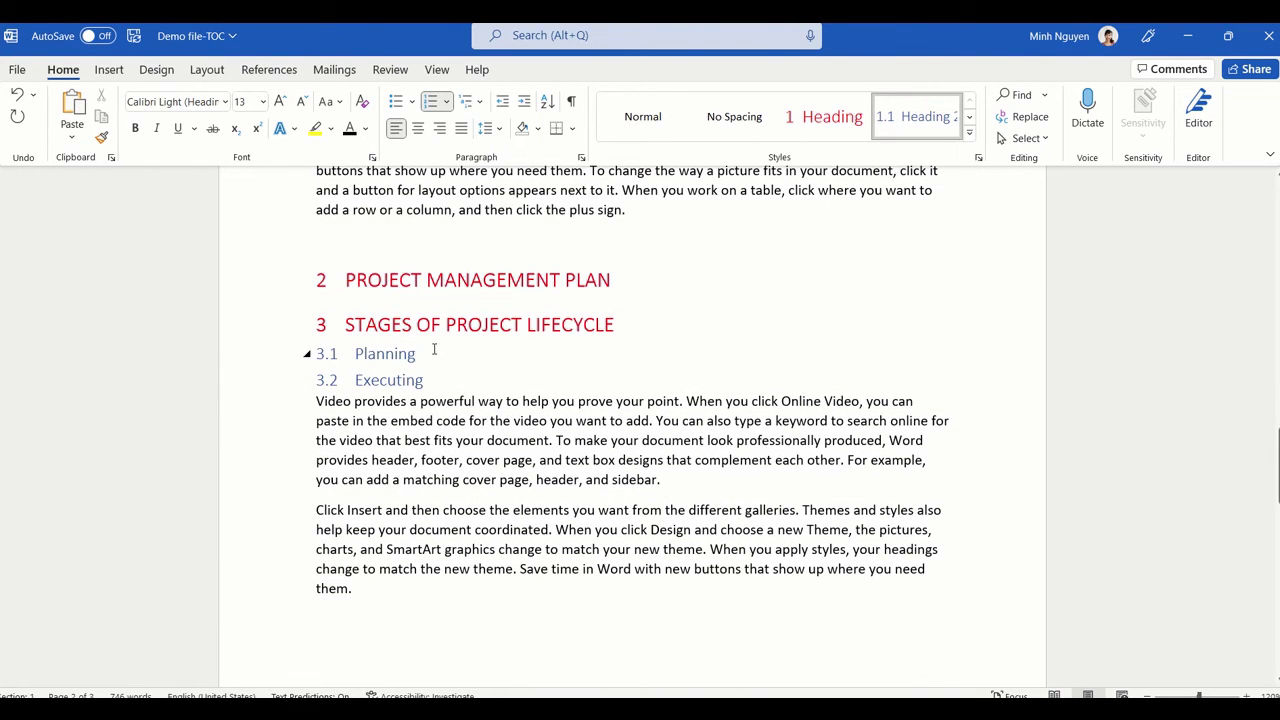
scroll(391, 471, "down", 6)
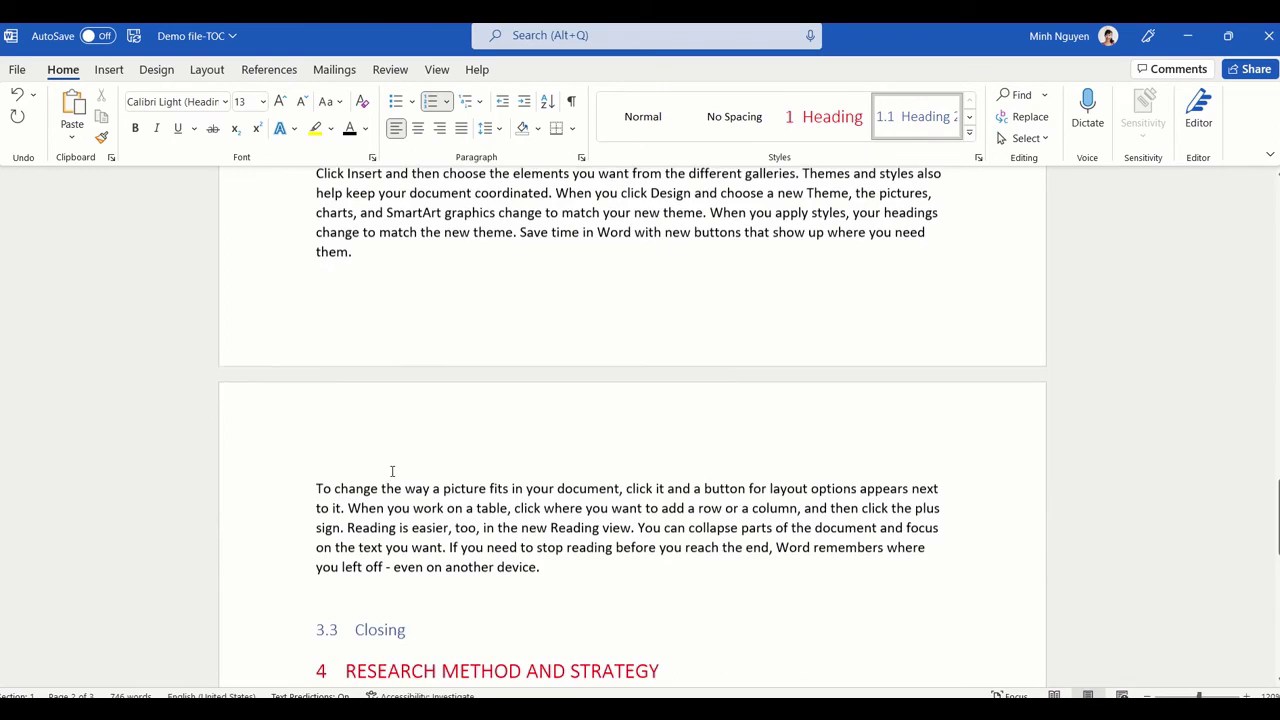
left_click(355, 598)
type("Min")
key("BackSpace")
key("BackSpace")
type("on")
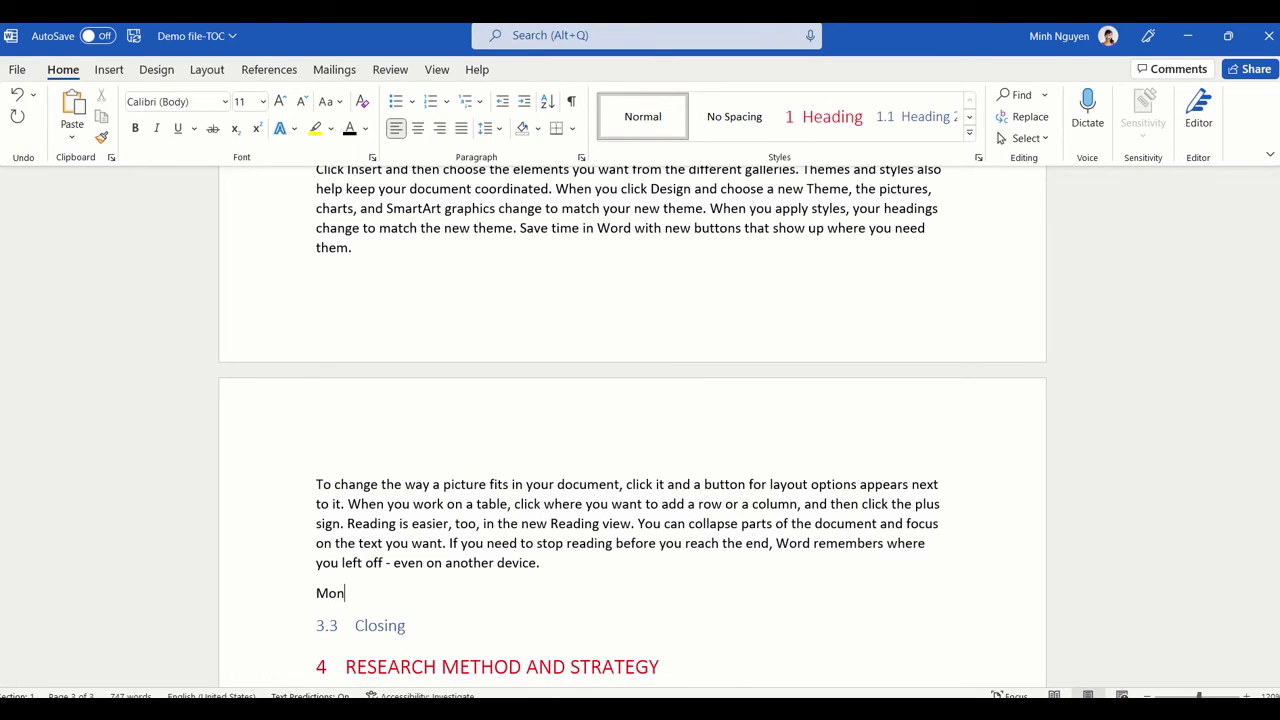
type("itoring and Audit")
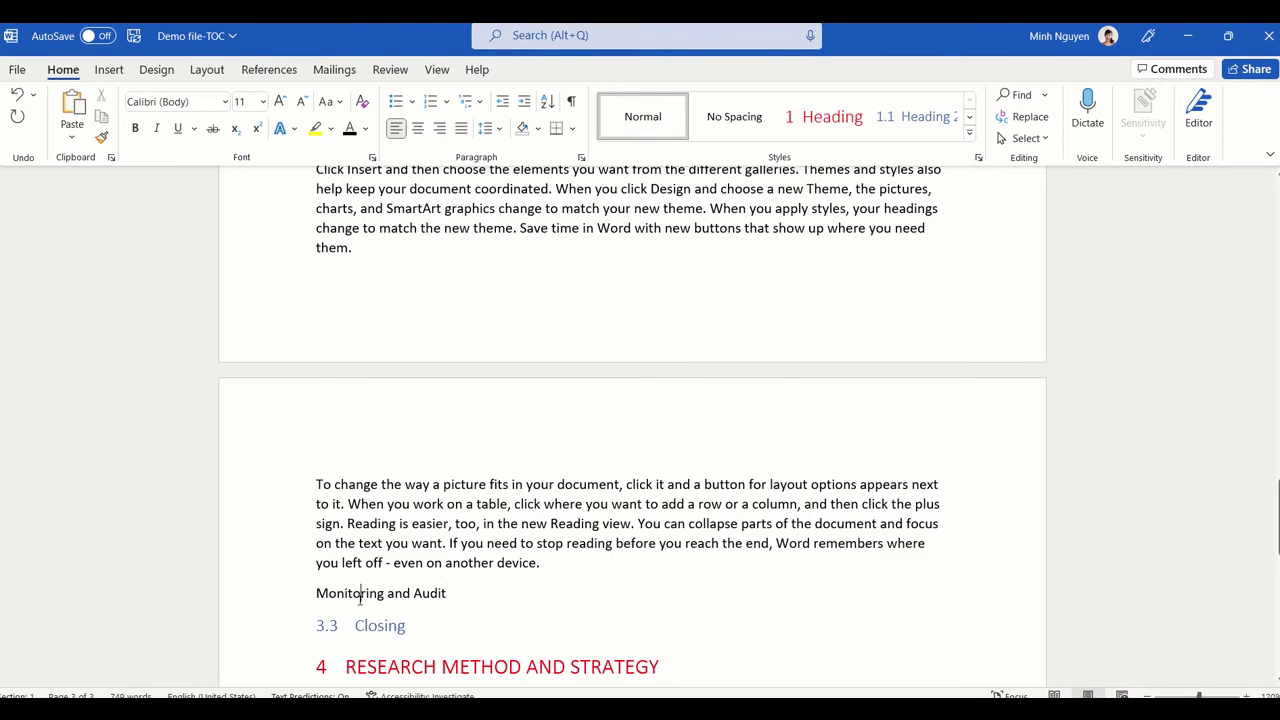
left_click(915, 116)
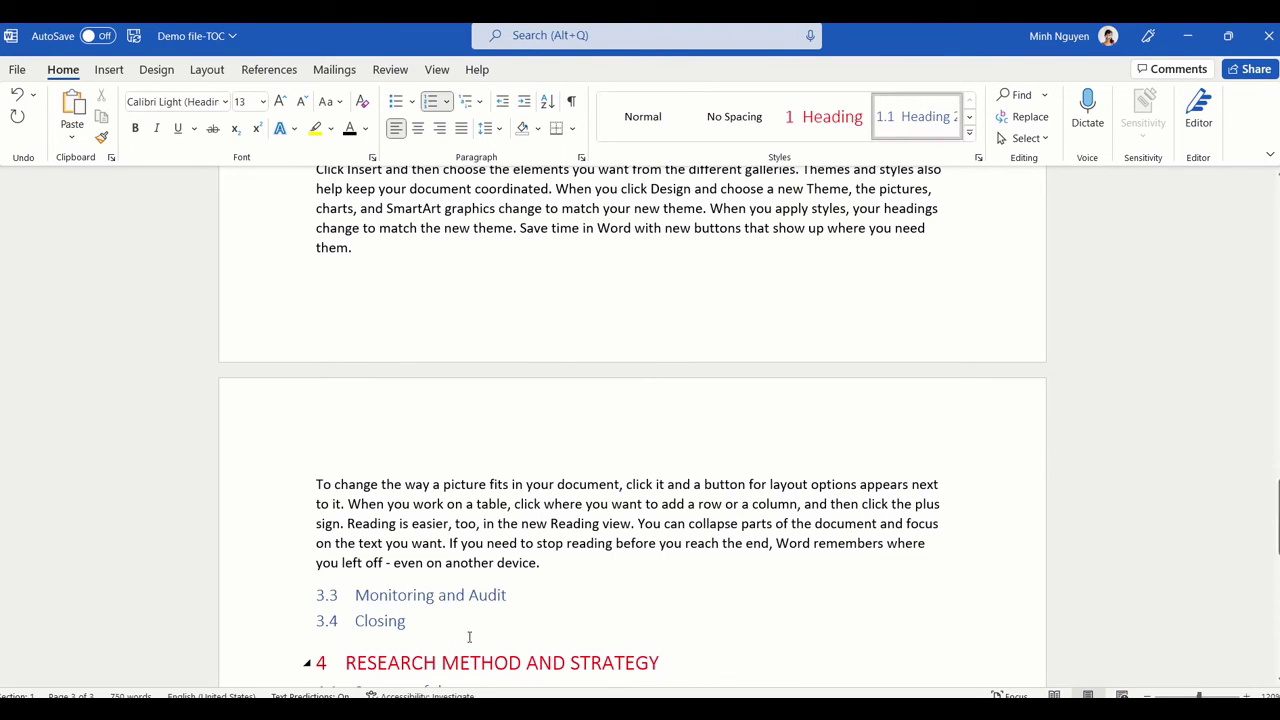
left_click_drag(1278, 518, 1278, 213)
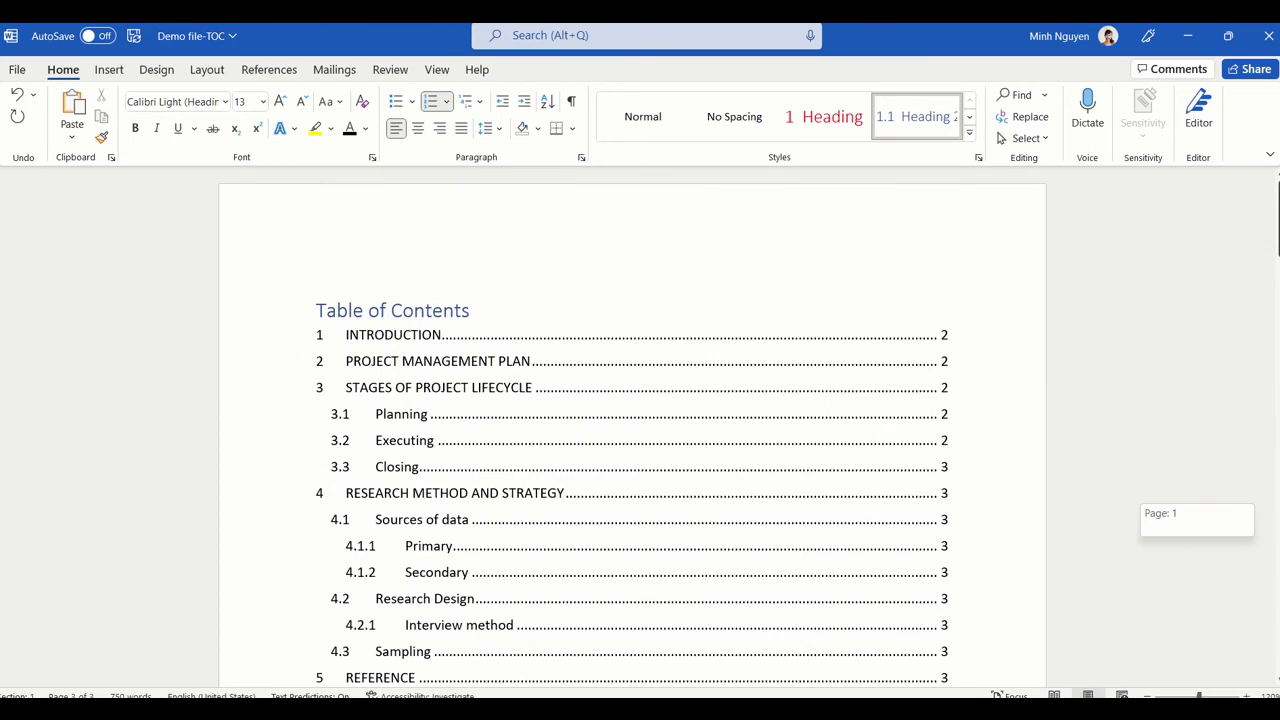
Step: Update the entire Table of Contents so it lists 3.3 Monitoring and Audit, 3.4 Closing and 4.4 Consideration on page 3
left_click(726, 528)
scroll(611, 449, "down", 1)
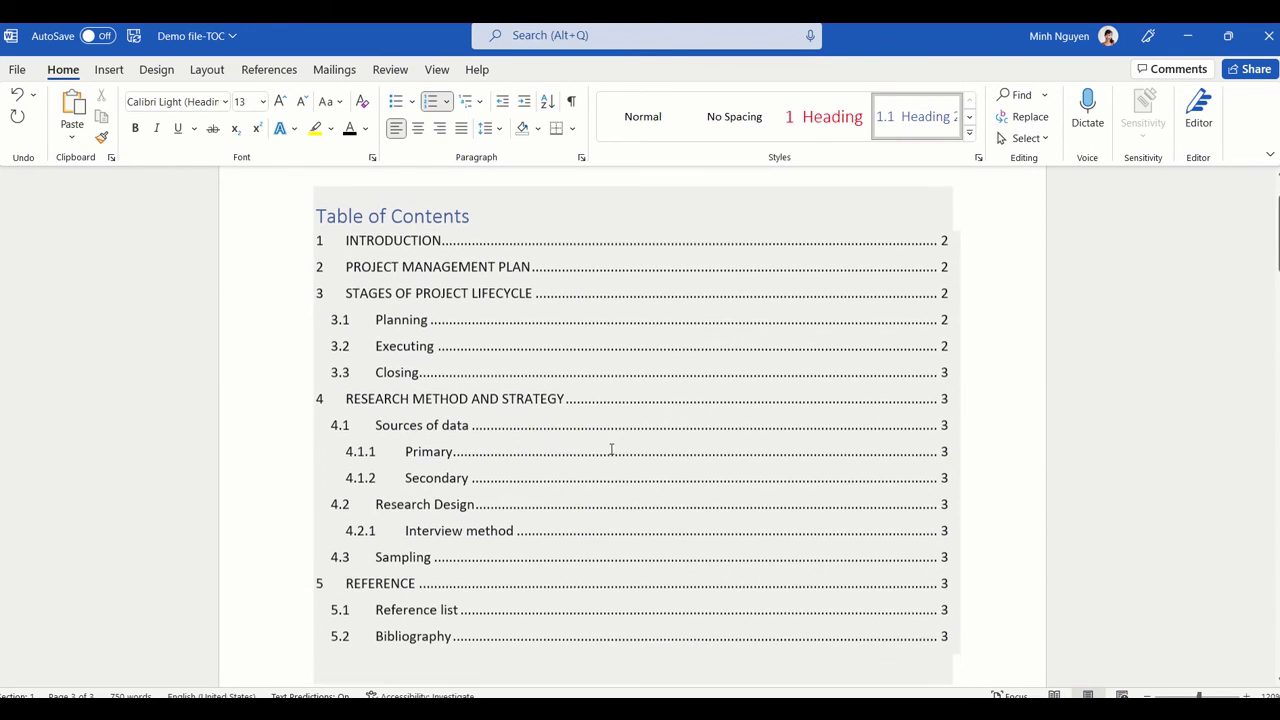
right_click(604, 401)
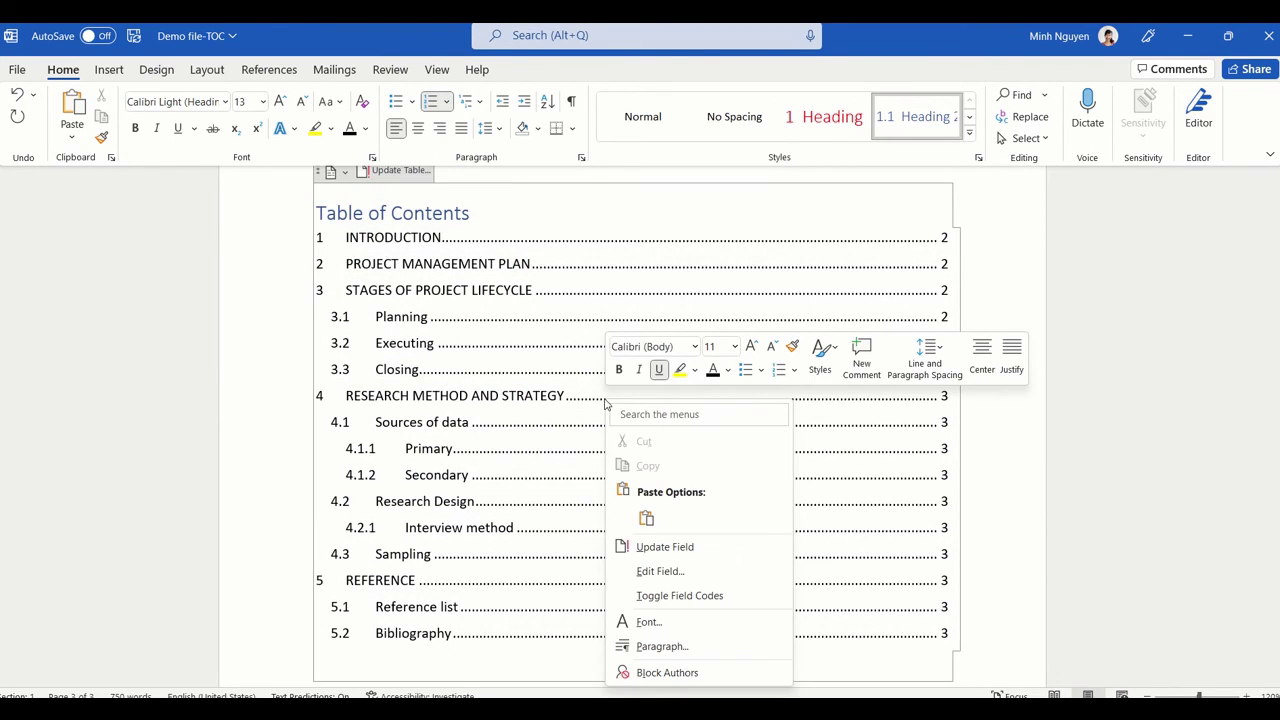
left_click(668, 545)
left_click(558, 368)
left_click(649, 393)
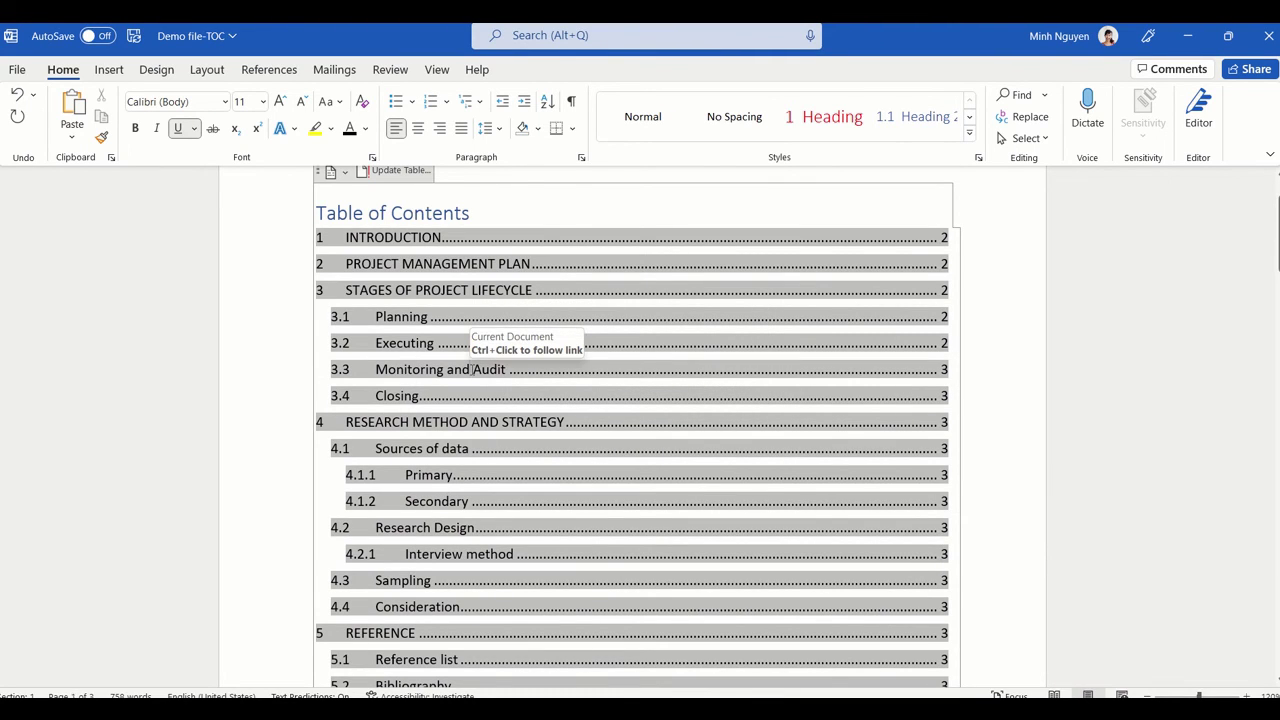
scroll(470, 369, "down", 2)
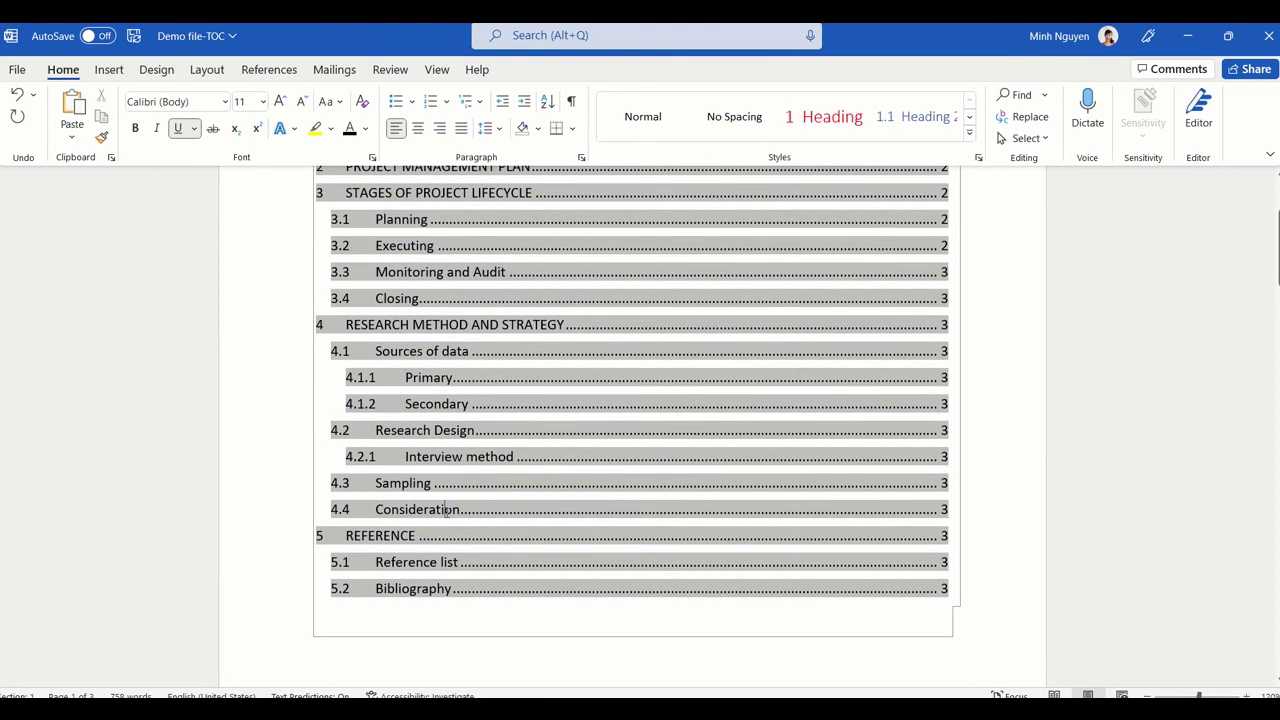
scroll(447, 511, "up", 4)
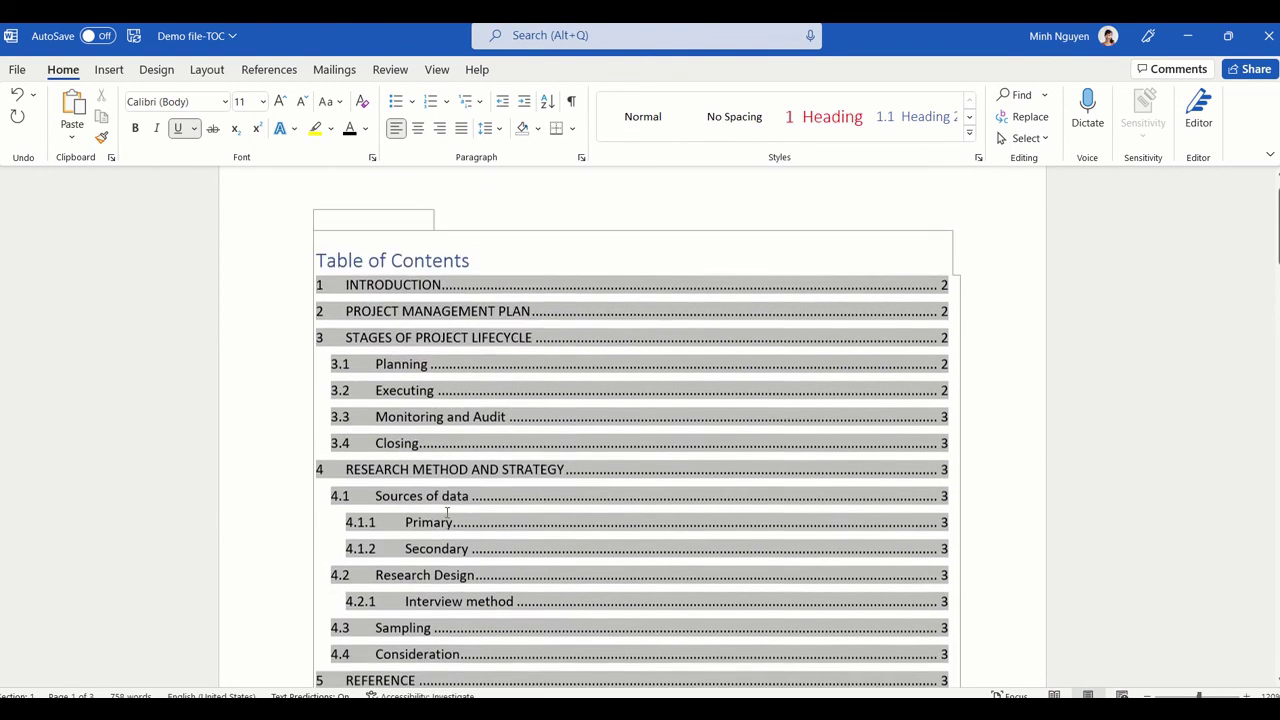